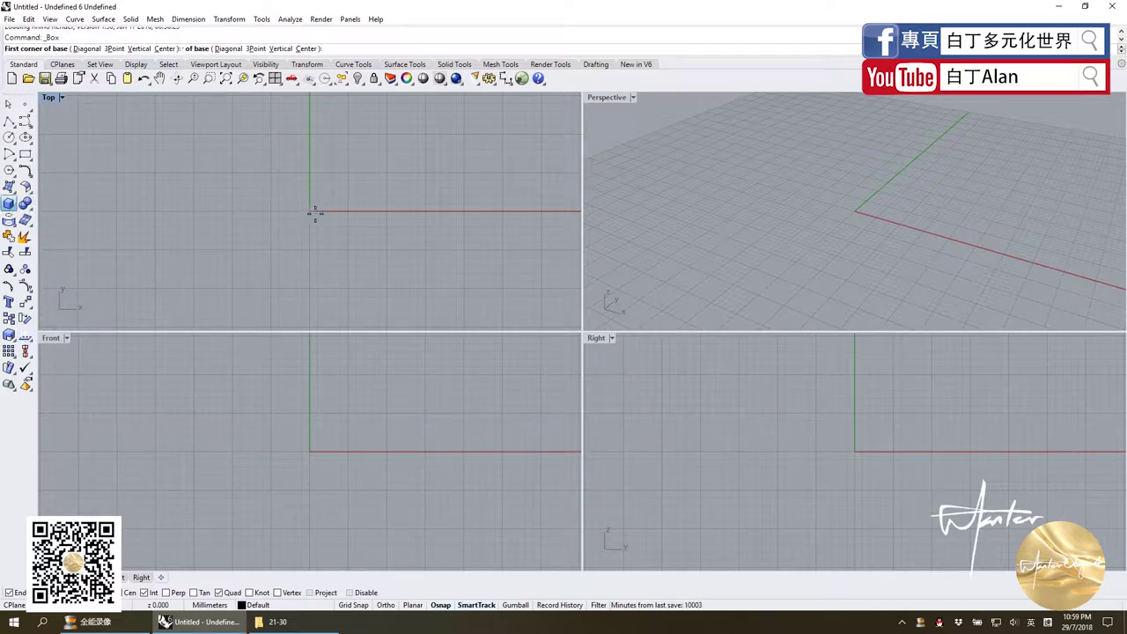
- Draw a cube left of the origin from two base corners and a height
click(297, 236)
click(192, 146)
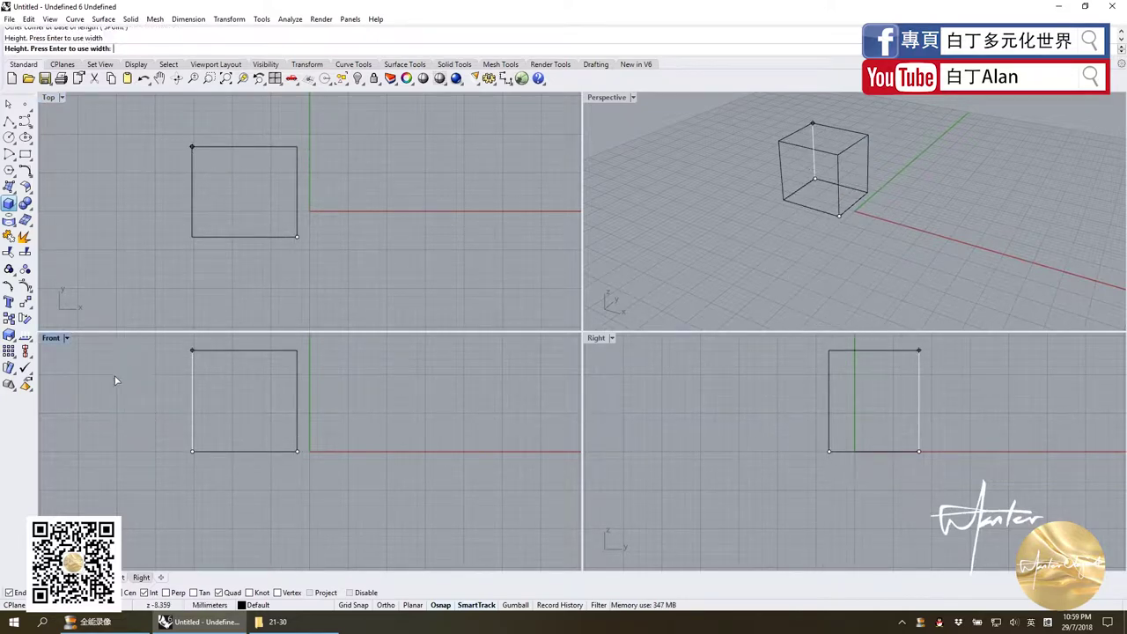
click(135, 385)
scroll(197, 441, down, 3)
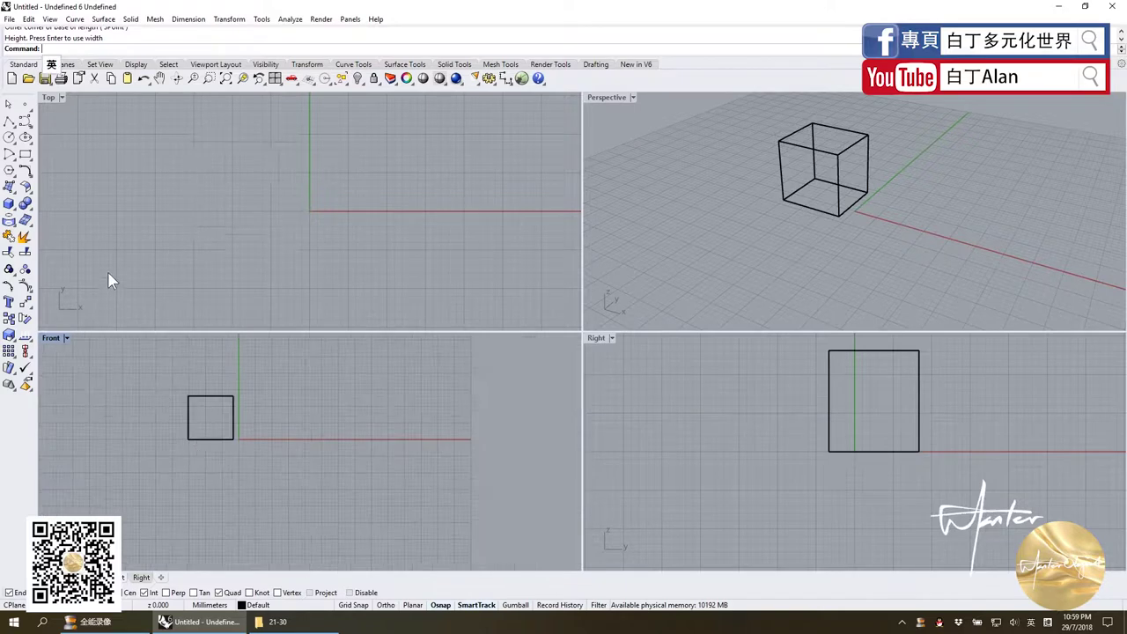
scroll(111, 280, up, 2)
- Switch the Perspective viewport to Shaded display
click(631, 98)
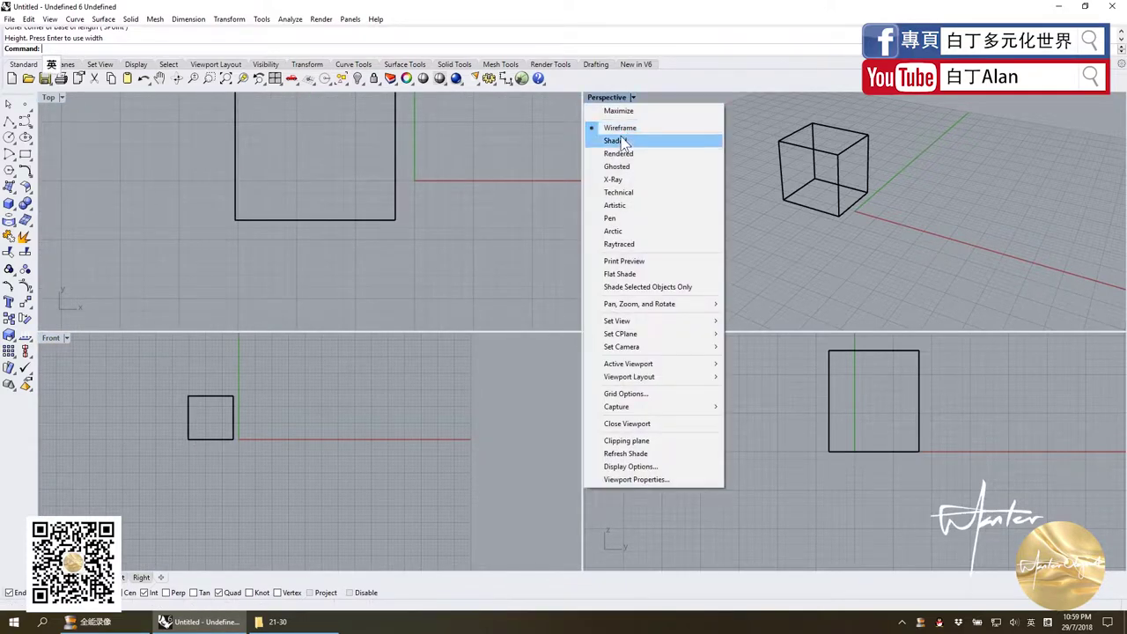
click(616, 141)
key(shift)
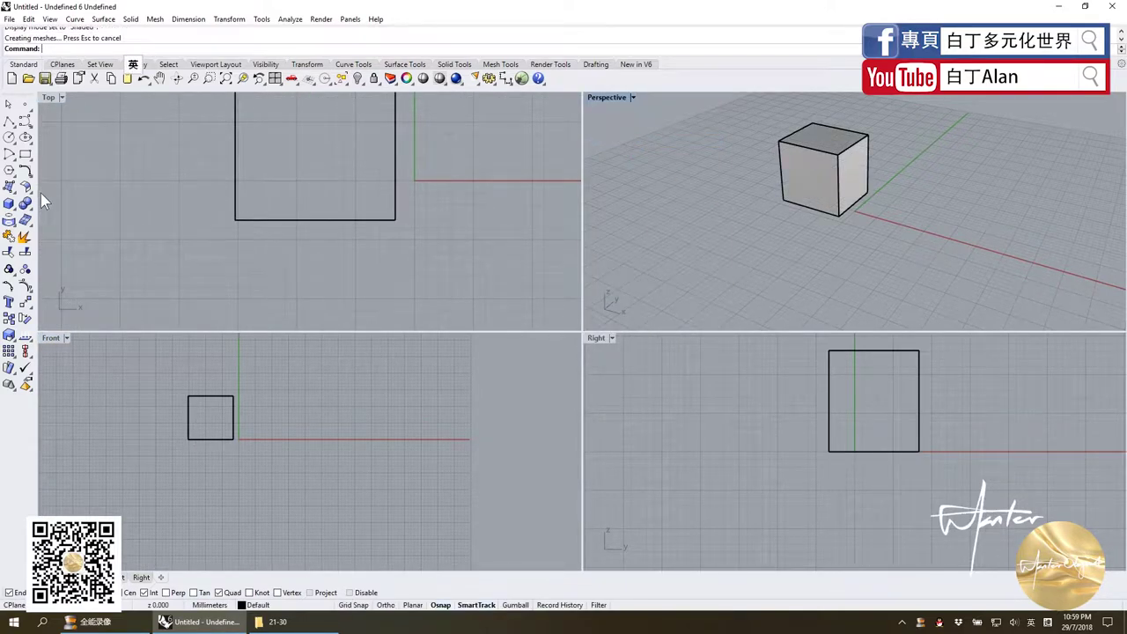
scroll(275, 279, down, 2)
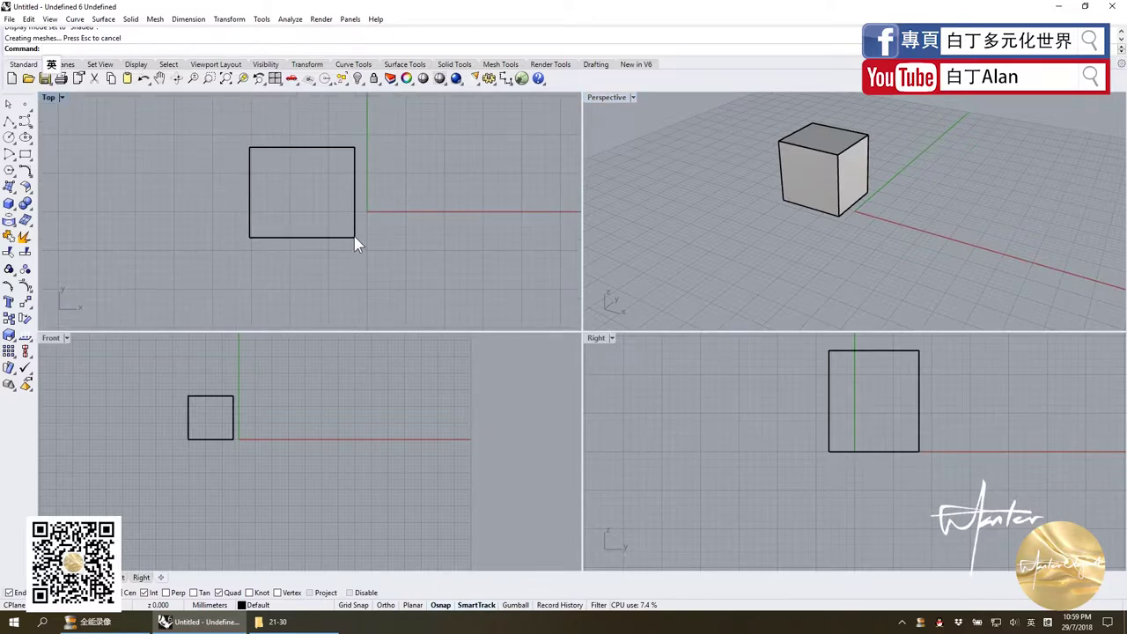
scroll(354, 236, down, 2)
scroll(384, 219, up, 2)
- Select and deselect the cube a couple of times to check it
click(257, 164)
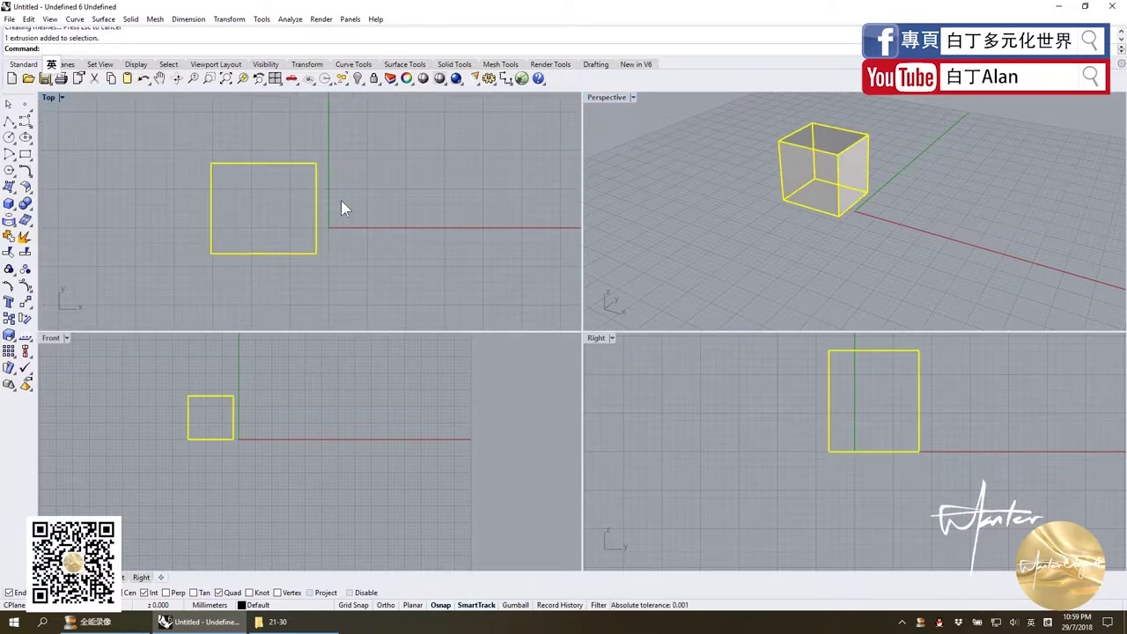
click(339, 213)
click(307, 254)
click(264, 260)
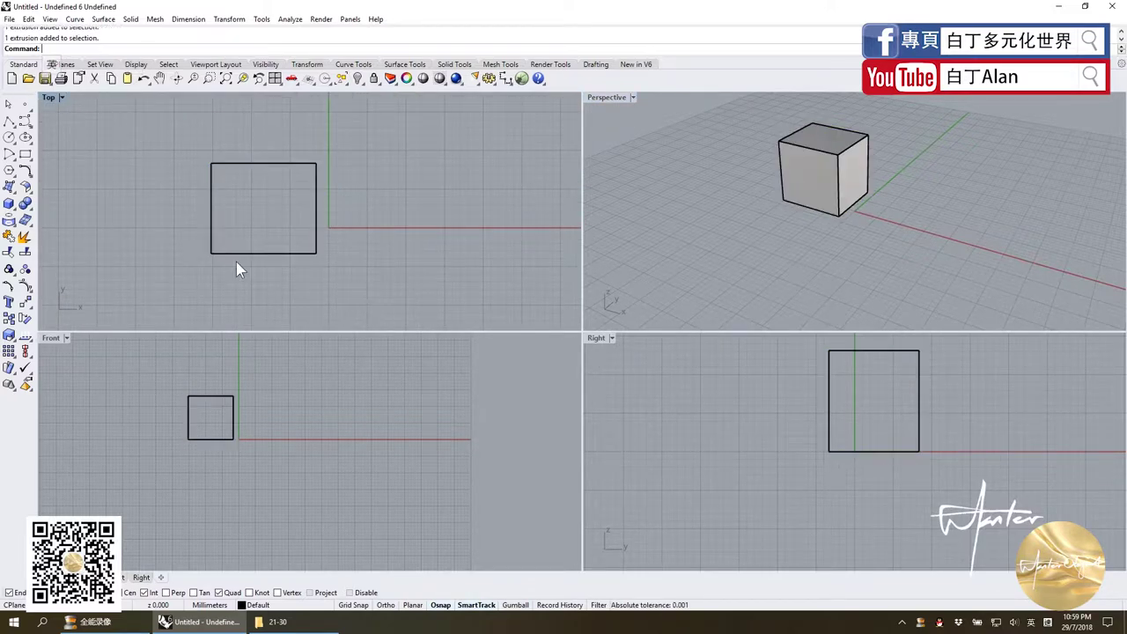
click(7, 121)
- Draw a vertical line along the y-axis from above to below the cube
click(329, 138)
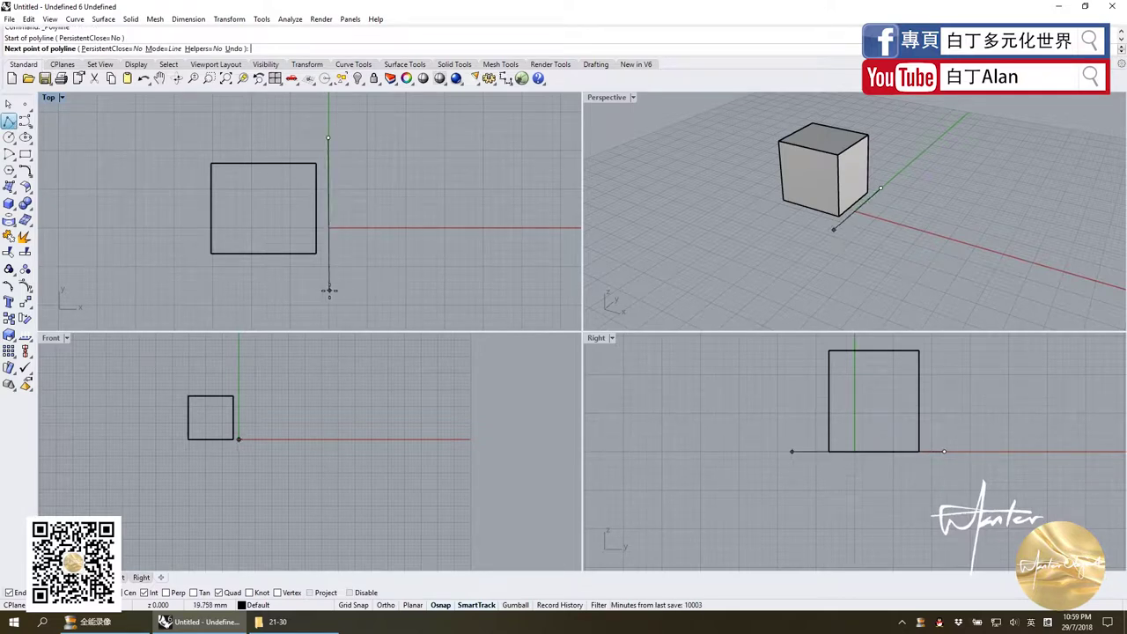
click(328, 289)
key(Return)
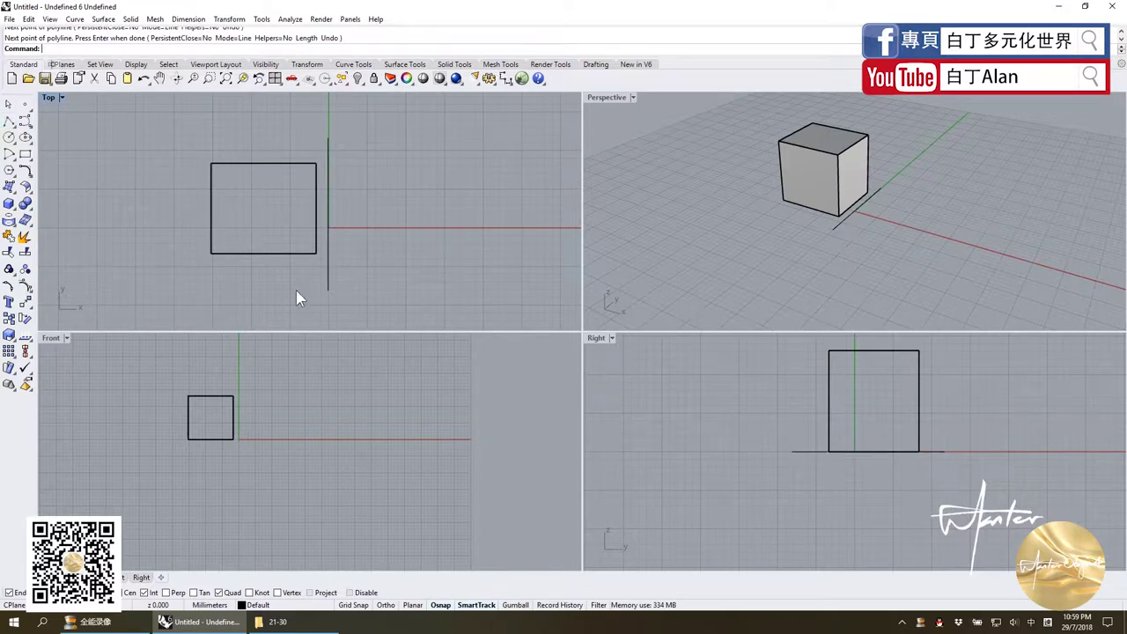
click(27, 310)
- Select the cube, ready for a transform
drag(290, 296, 187, 165)
click(189, 205)
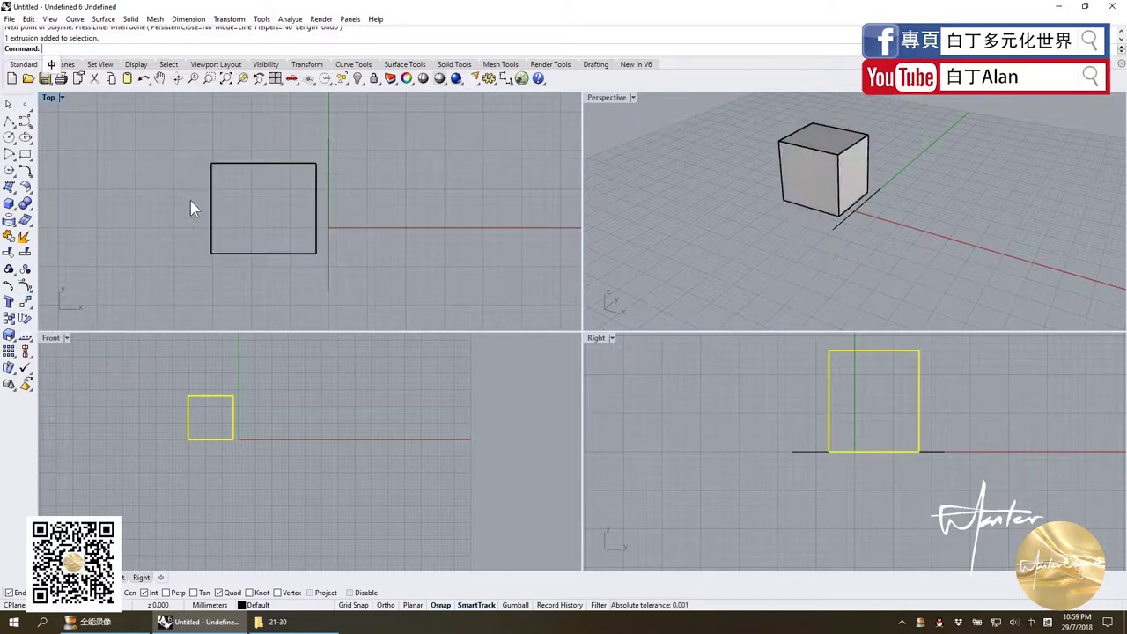
click(210, 227)
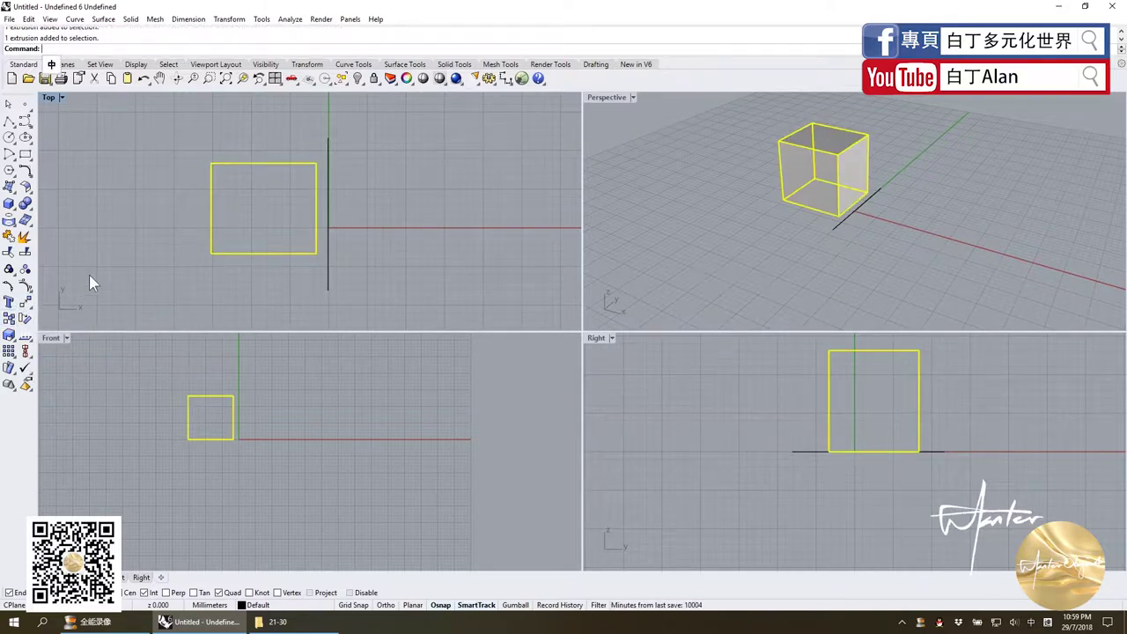
click(89, 275)
click(233, 254)
click(271, 290)
click(211, 254)
click(33, 317)
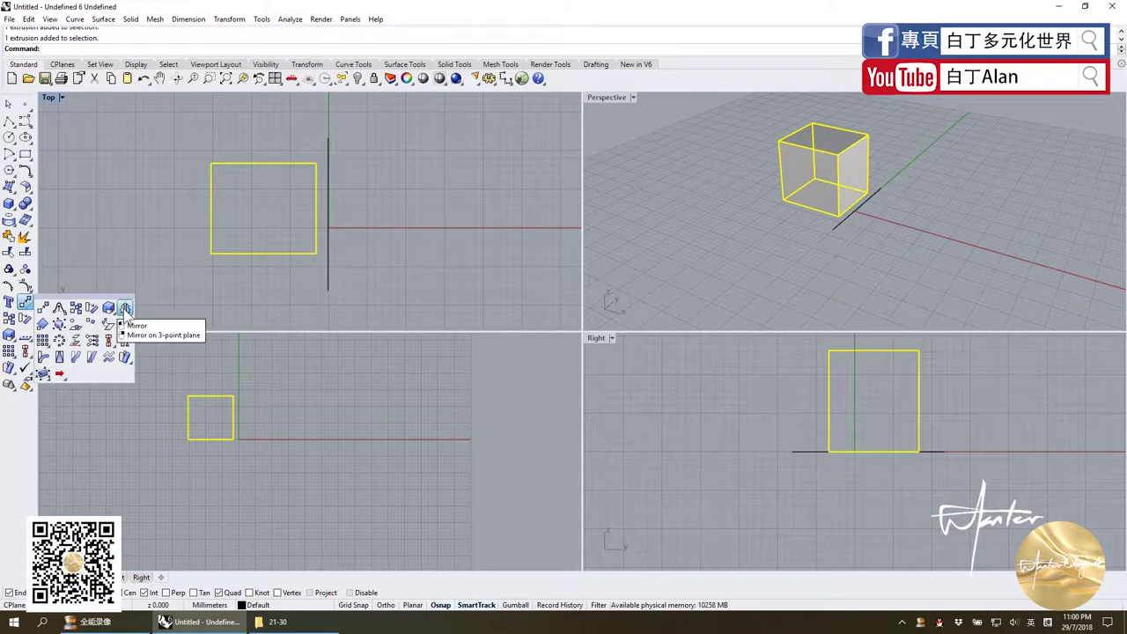
- Mirror the cube across the y-axis line, placing an identical copy to its right
click(128, 314)
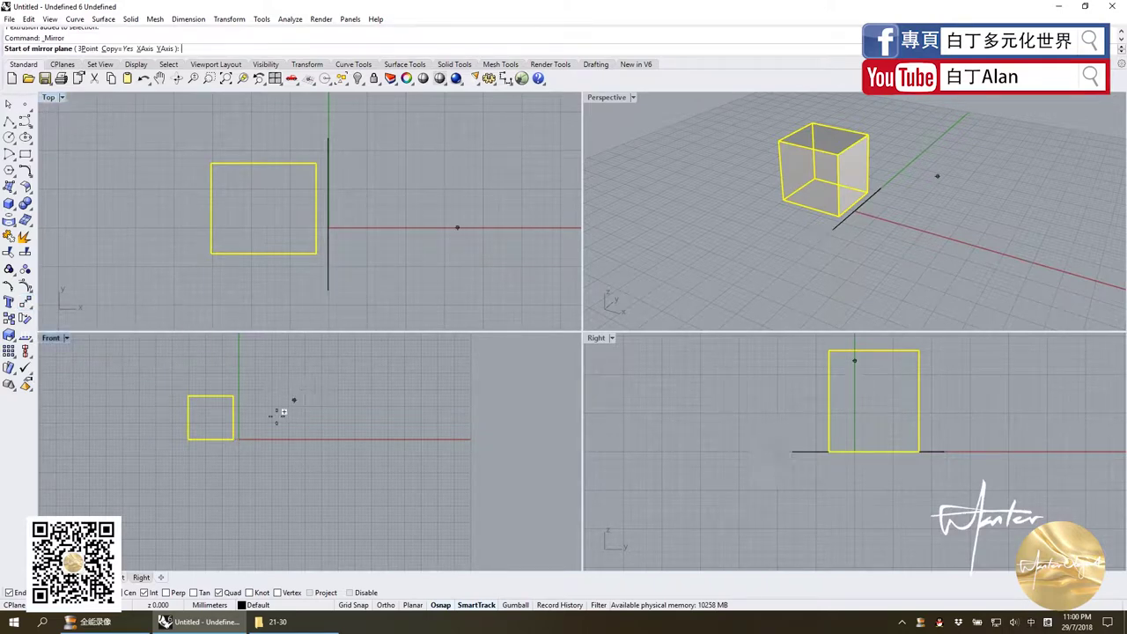
click(328, 289)
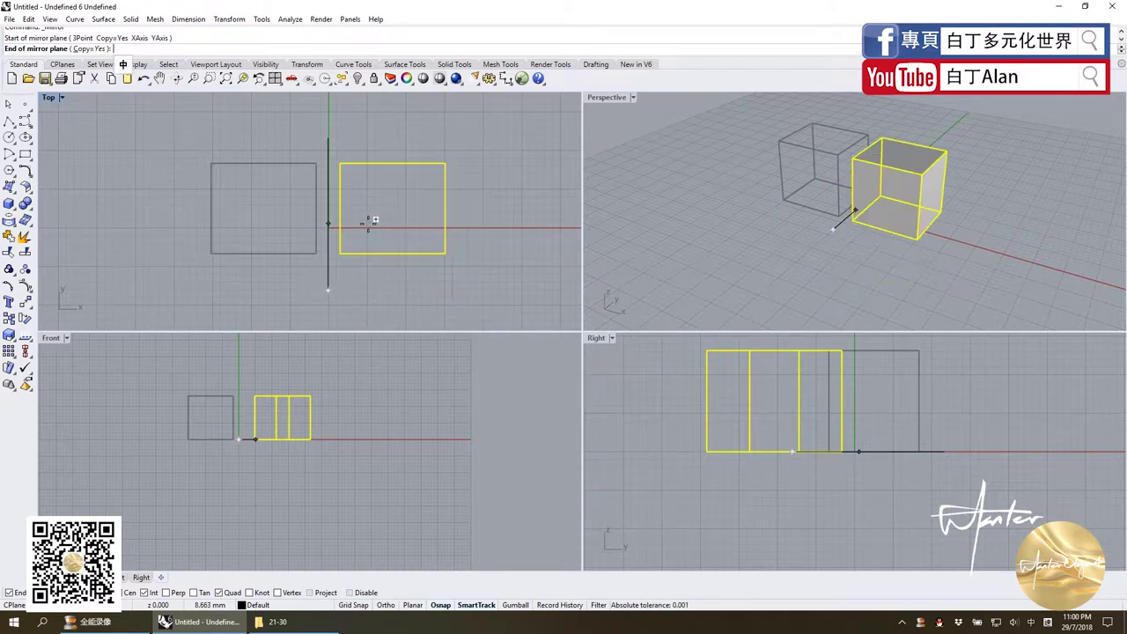
click(369, 228)
click(401, 284)
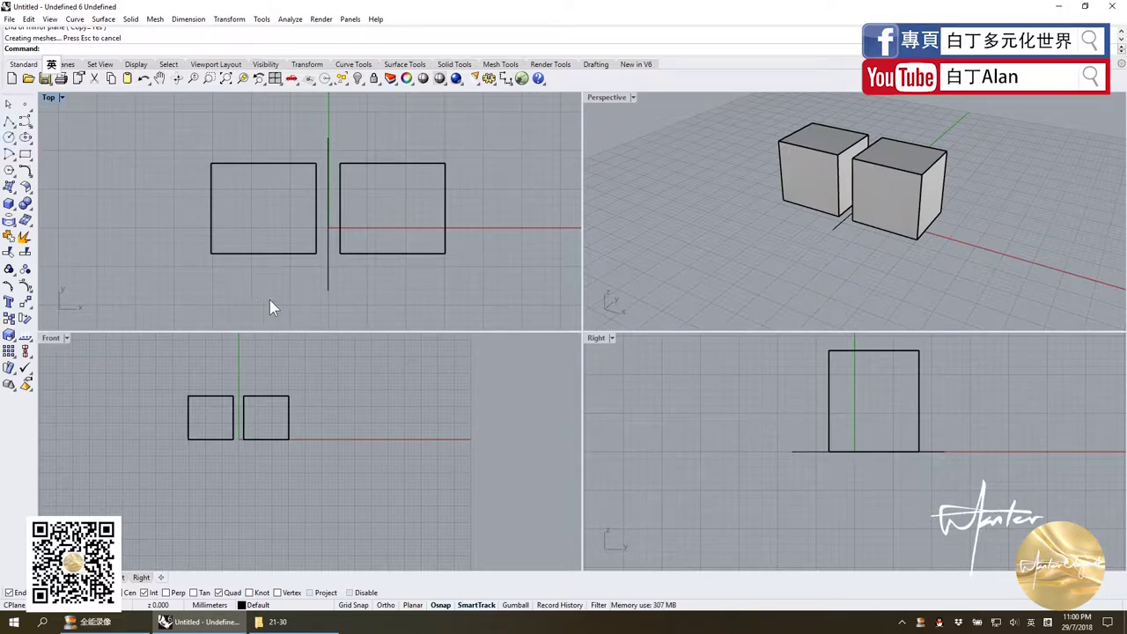
drag(269, 300, 188, 217)
click(87, 275)
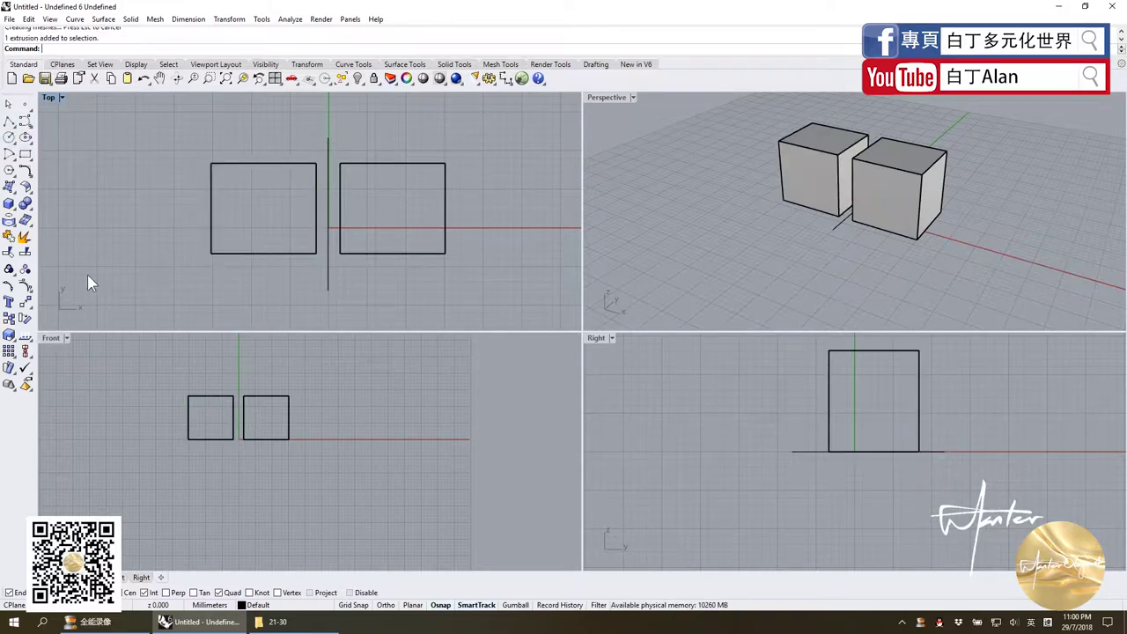
- Draw a vertical cutting line through the middle of the left cube
click(13, 251)
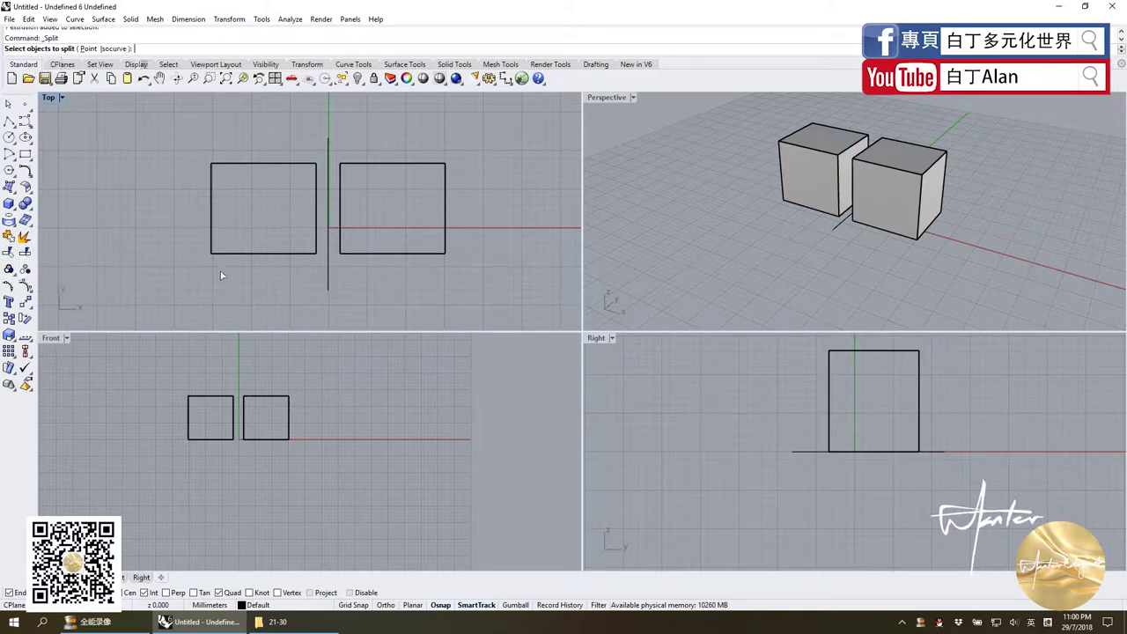
click(9, 121)
click(262, 143)
click(260, 297)
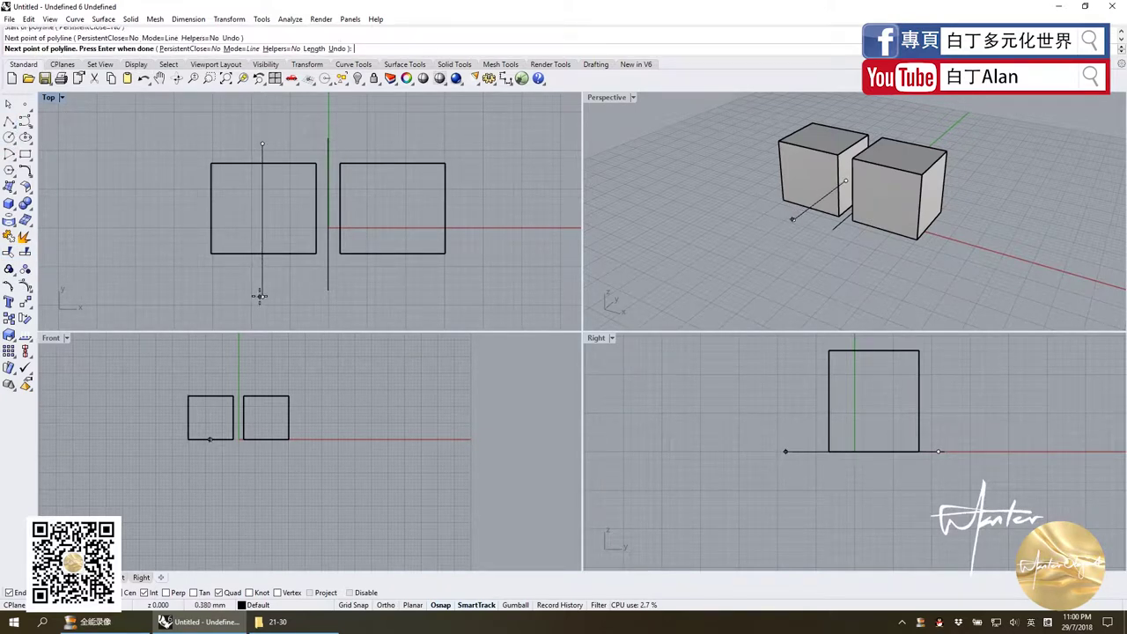
key(Return)
- Split the left cube with the new line, then select the cutting line
click(246, 252)
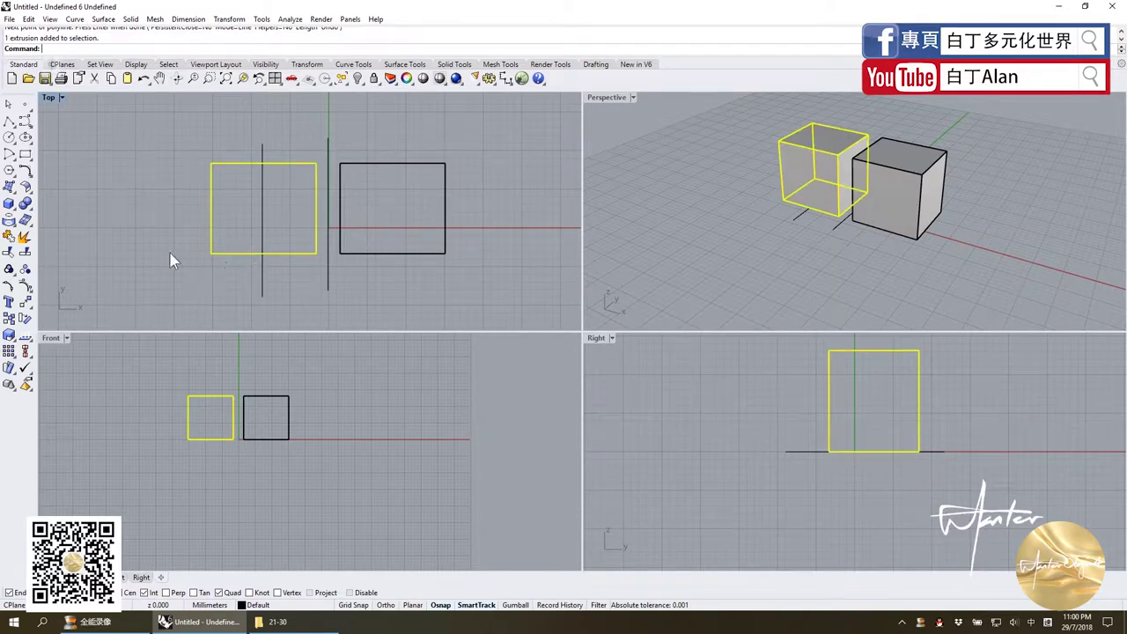
click(13, 251)
click(263, 260)
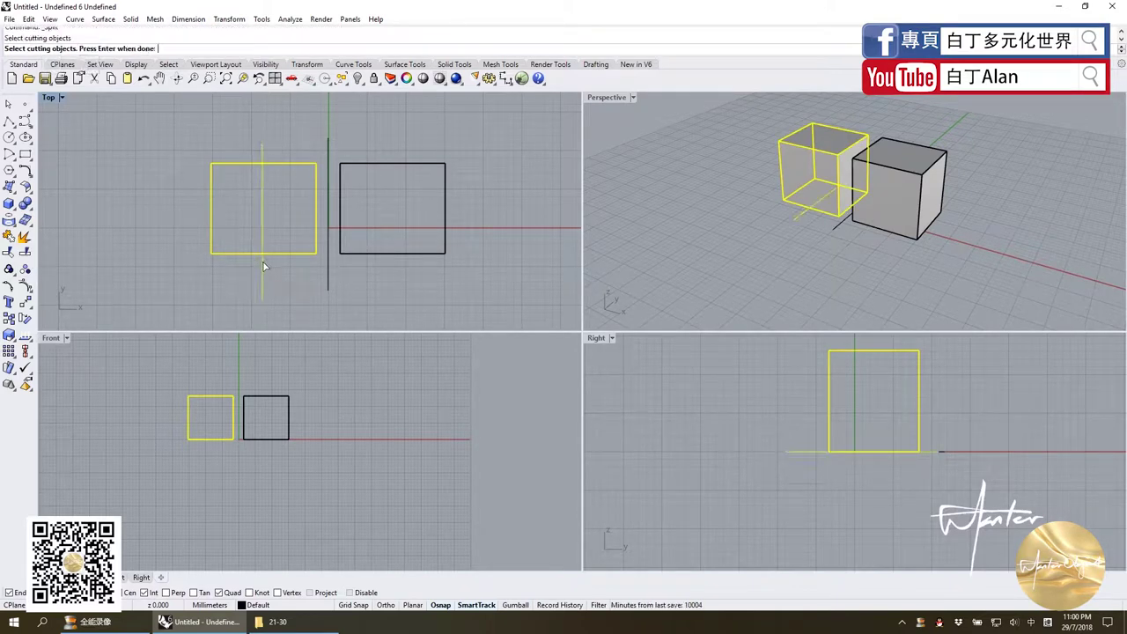
key(Return)
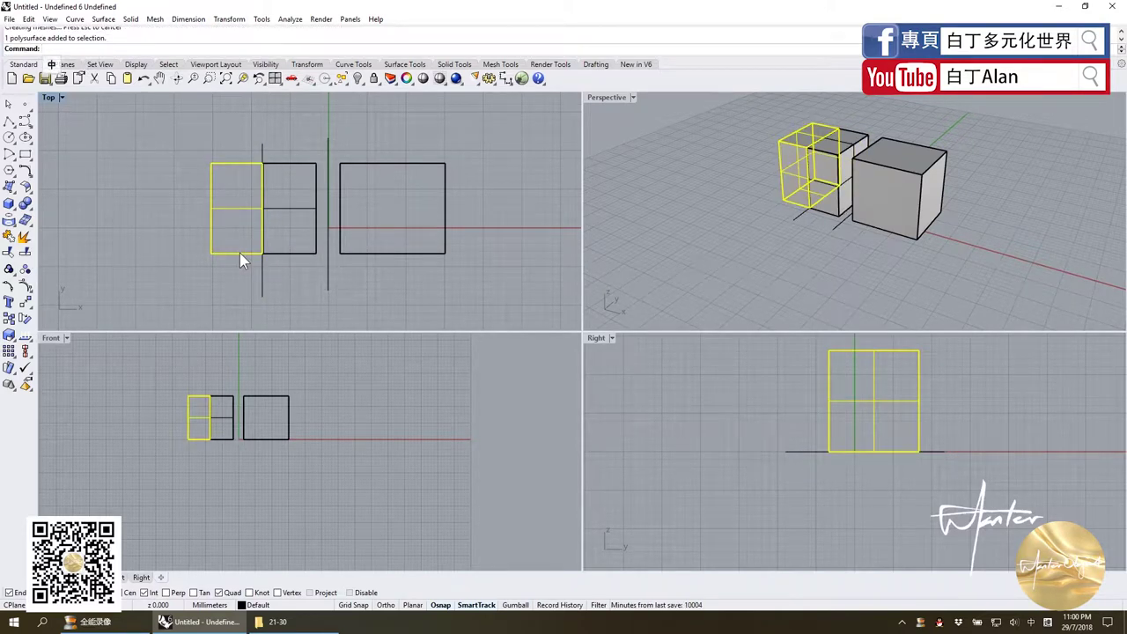
click(735, 199)
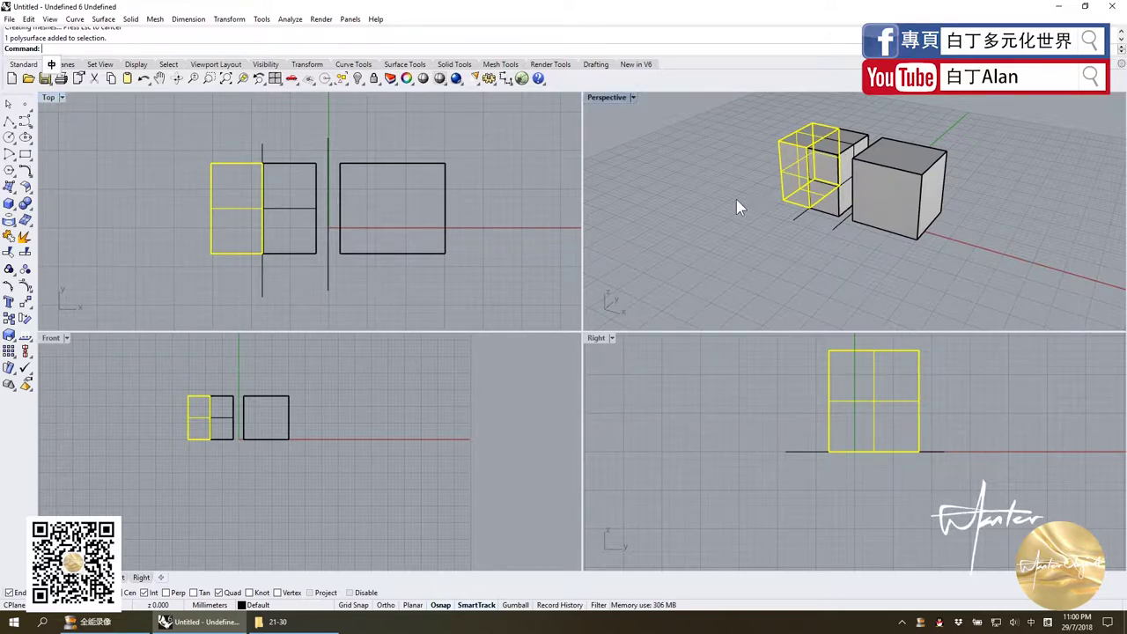
click(262, 264)
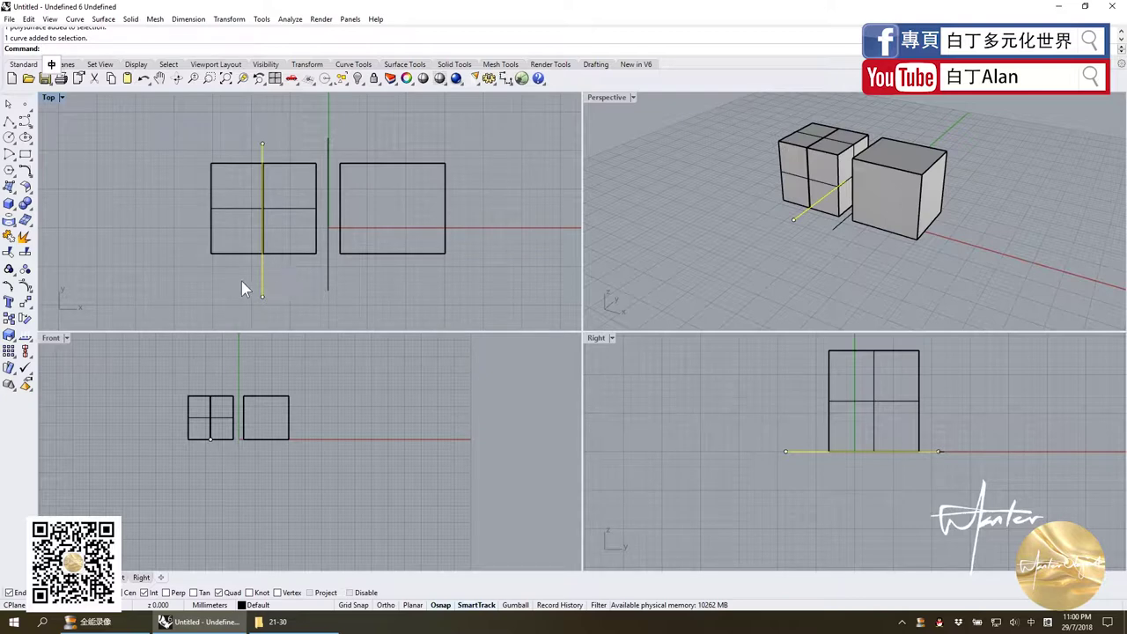
- Mirror the cutting line onto the right cube and place a point below the left cubes
click(24, 302)
click(123, 313)
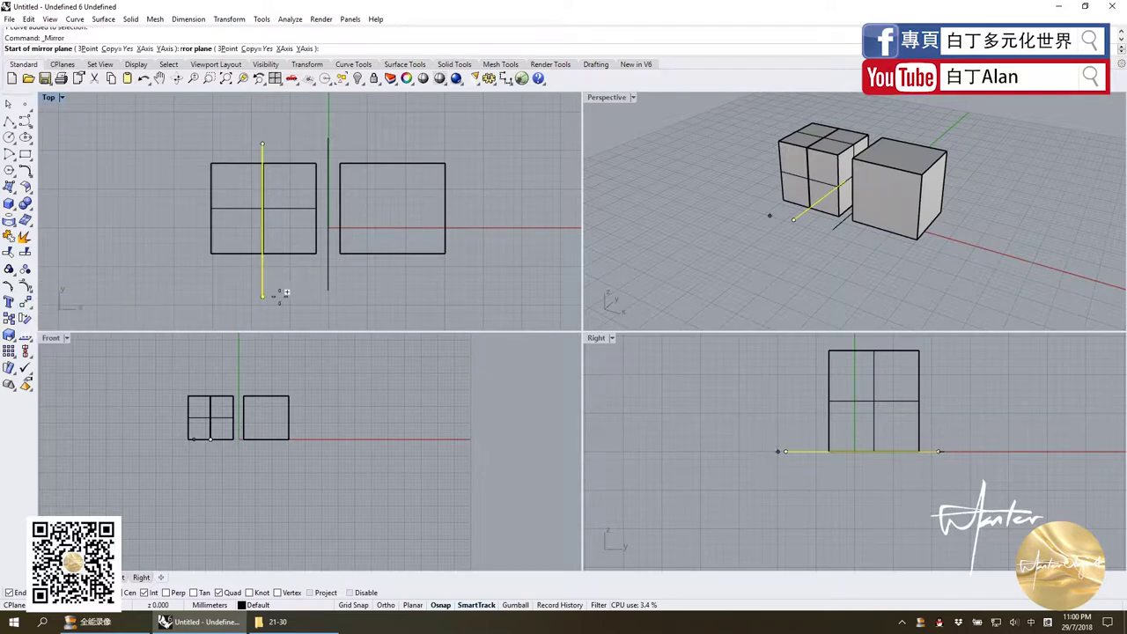
click(327, 295)
click(327, 110)
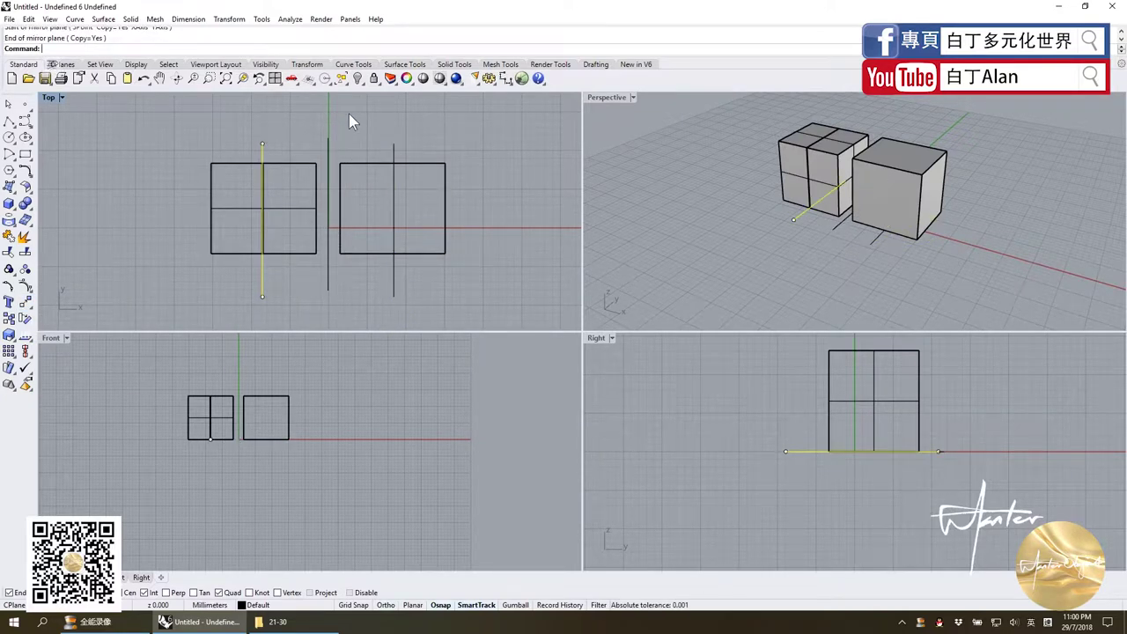
key(Escape)
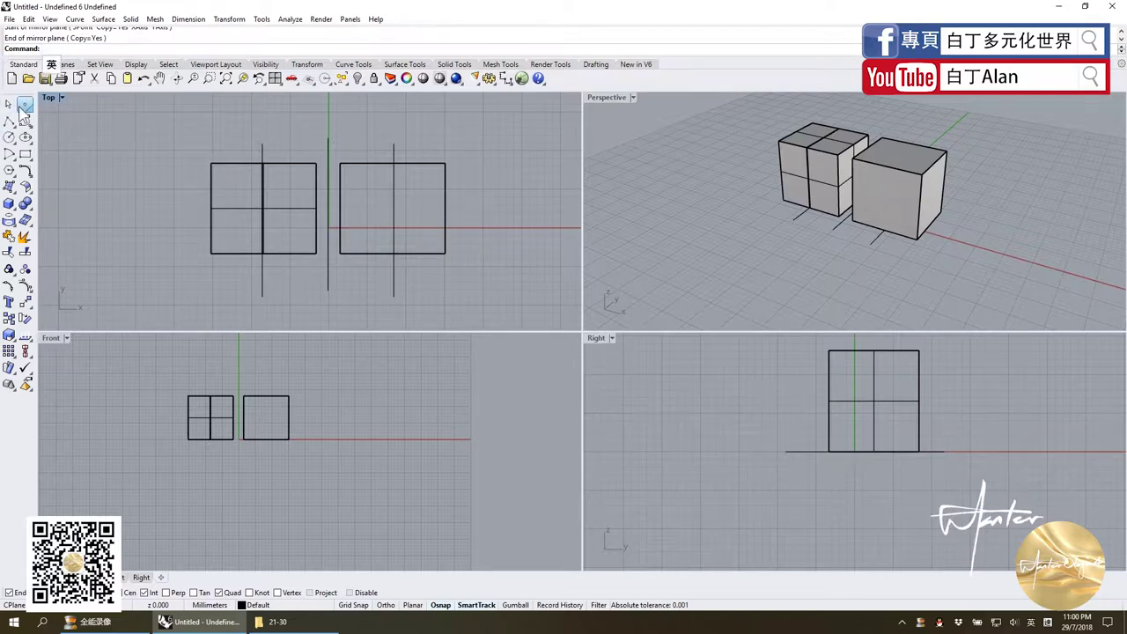
click(25, 105)
click(224, 273)
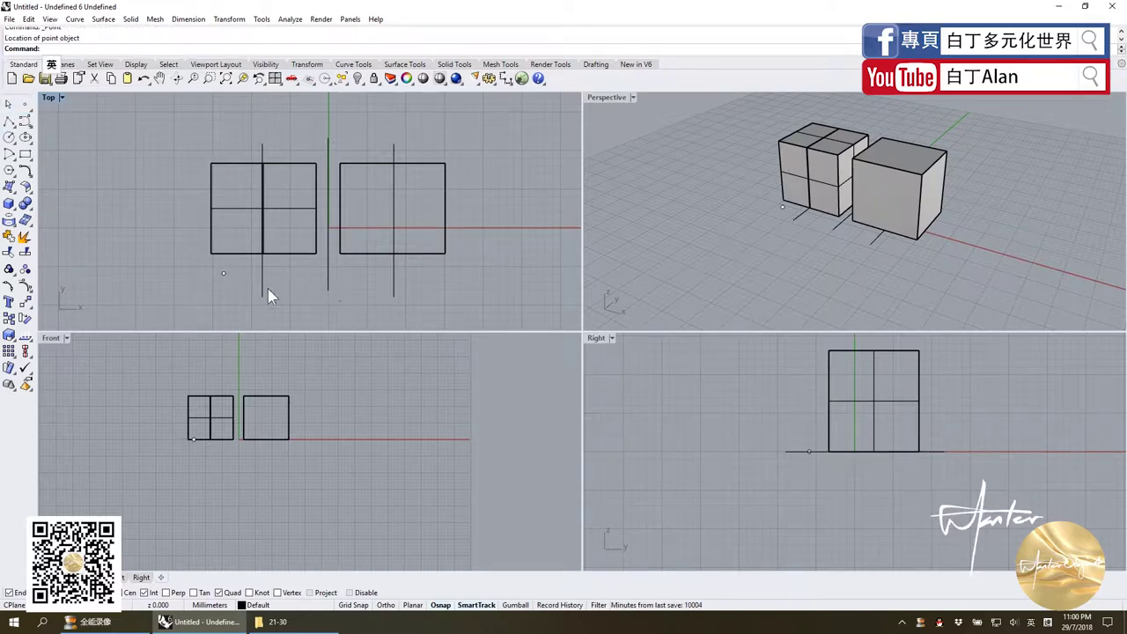
- Mirror the vertical line, then dismiss the overlapping-curve choice
click(25, 302)
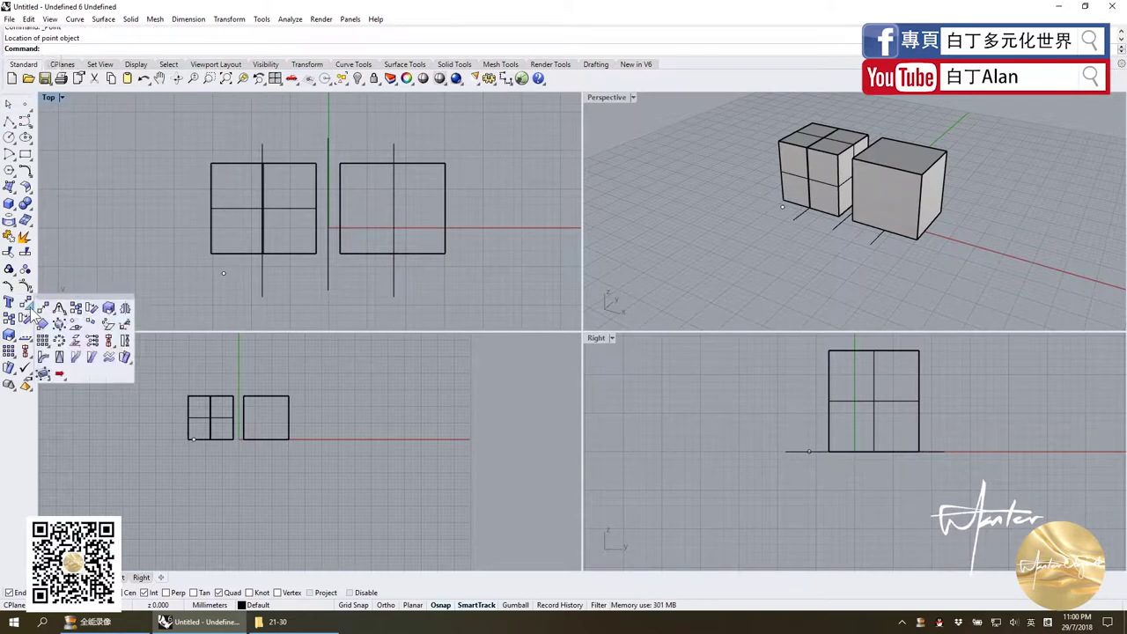
click(125, 307)
click(329, 291)
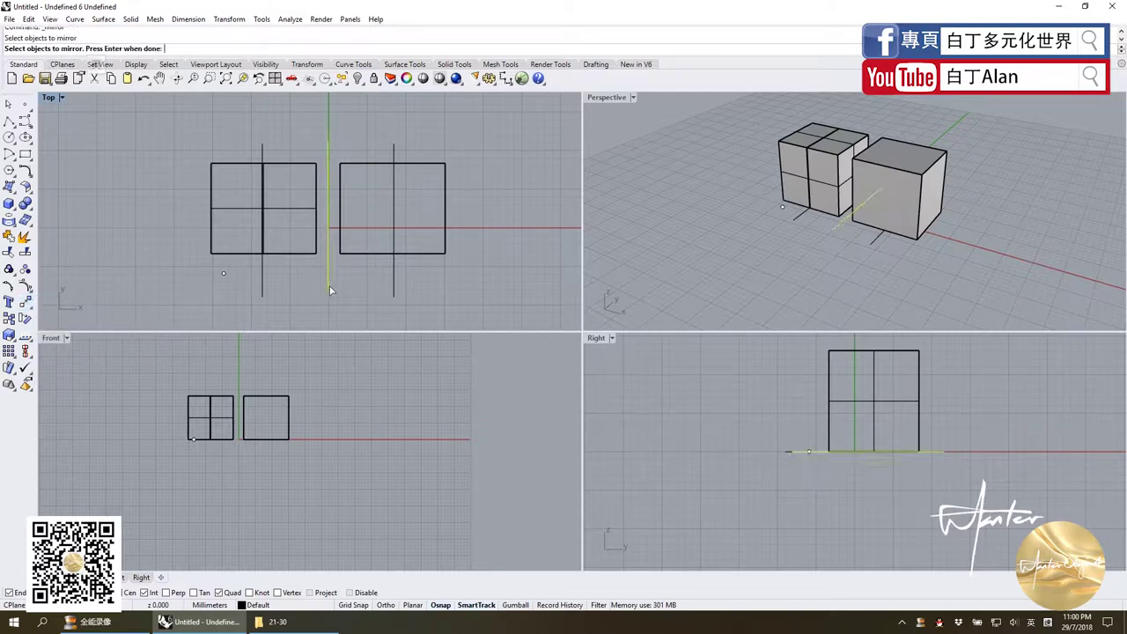
key(Return)
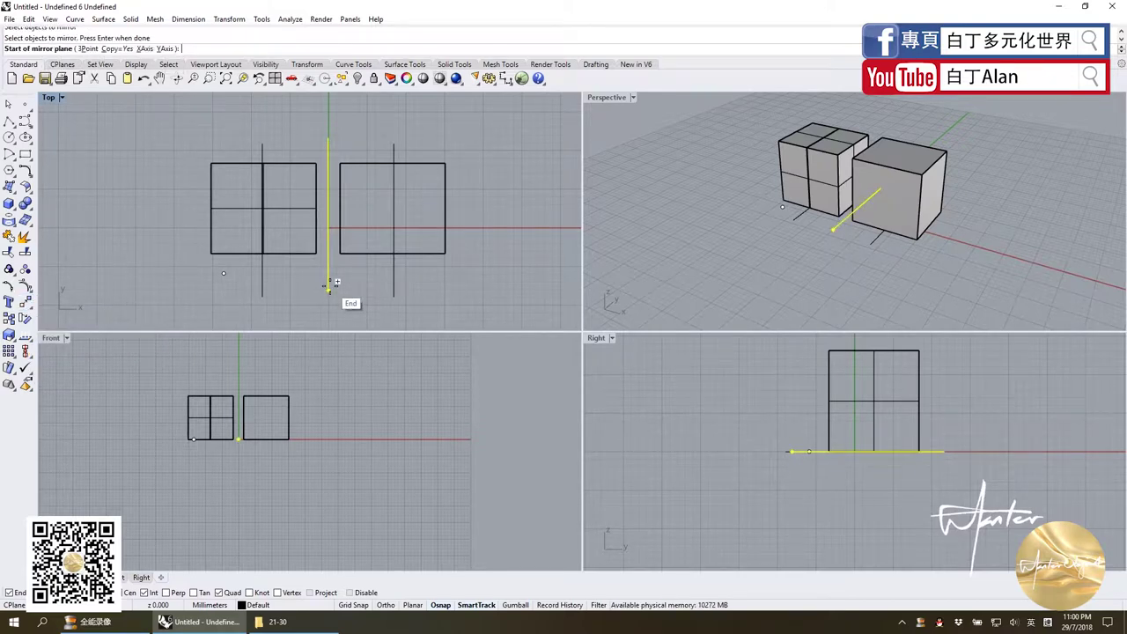
click(328, 289)
click(369, 107)
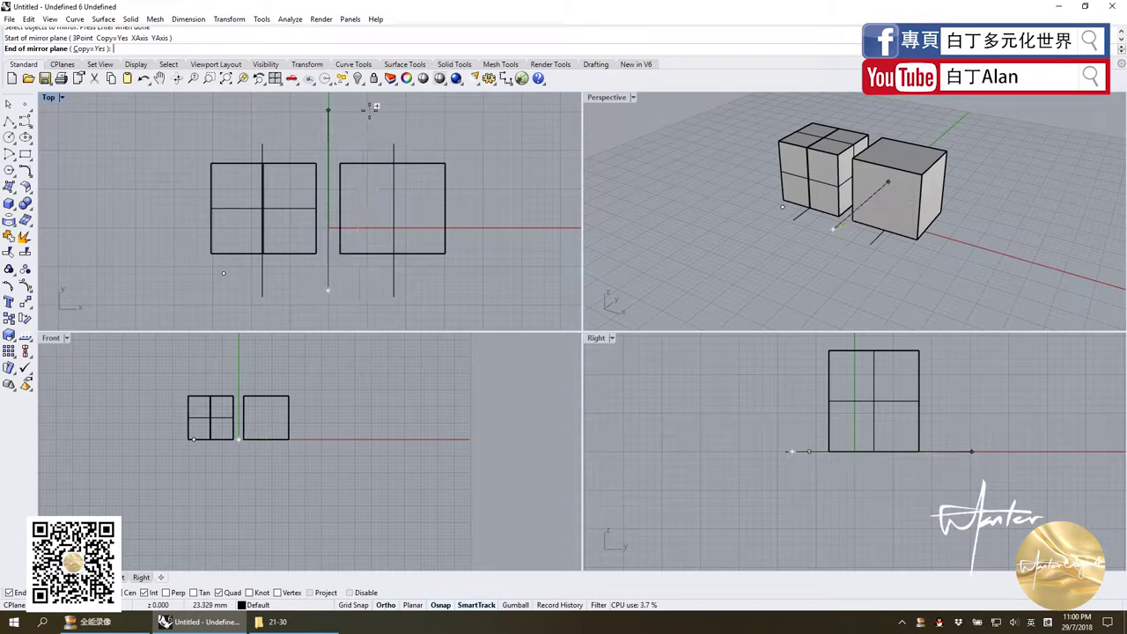
click(325, 286)
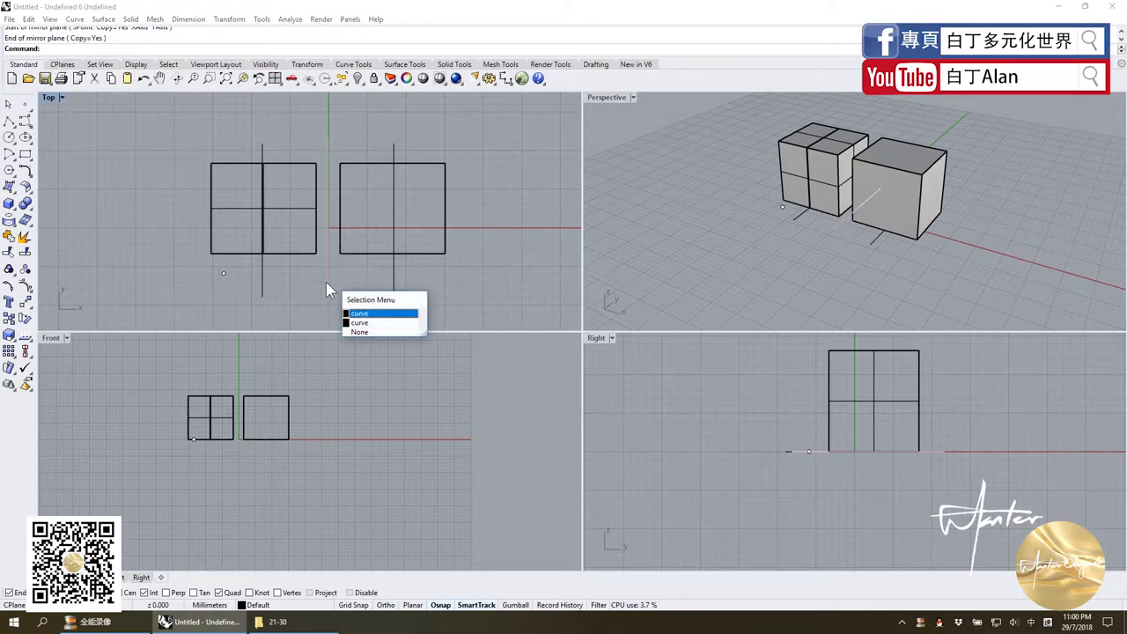
click(325, 284)
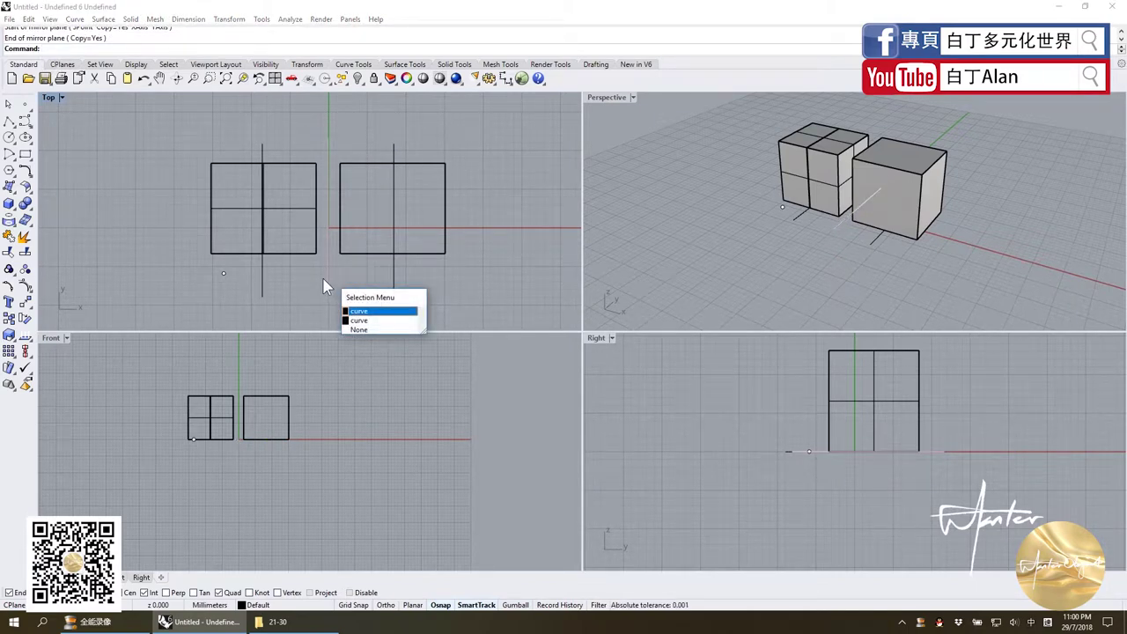
key(Escape)
- Mirror the point below the left cubes across the vertical line, twice
click(224, 273)
key(Return)
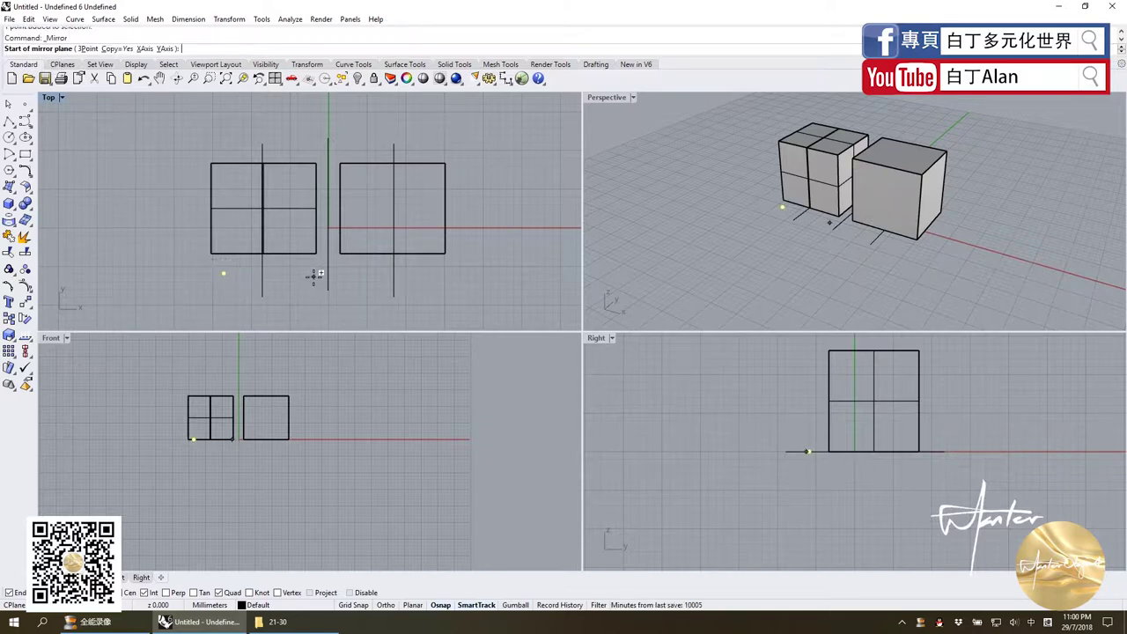
click(328, 289)
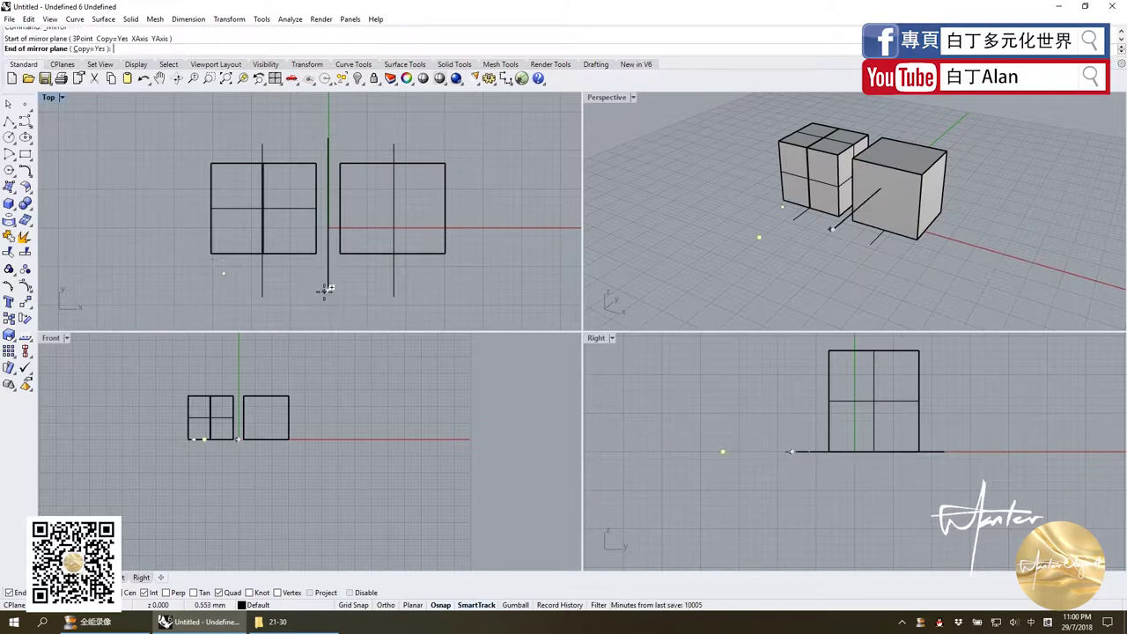
click(327, 140)
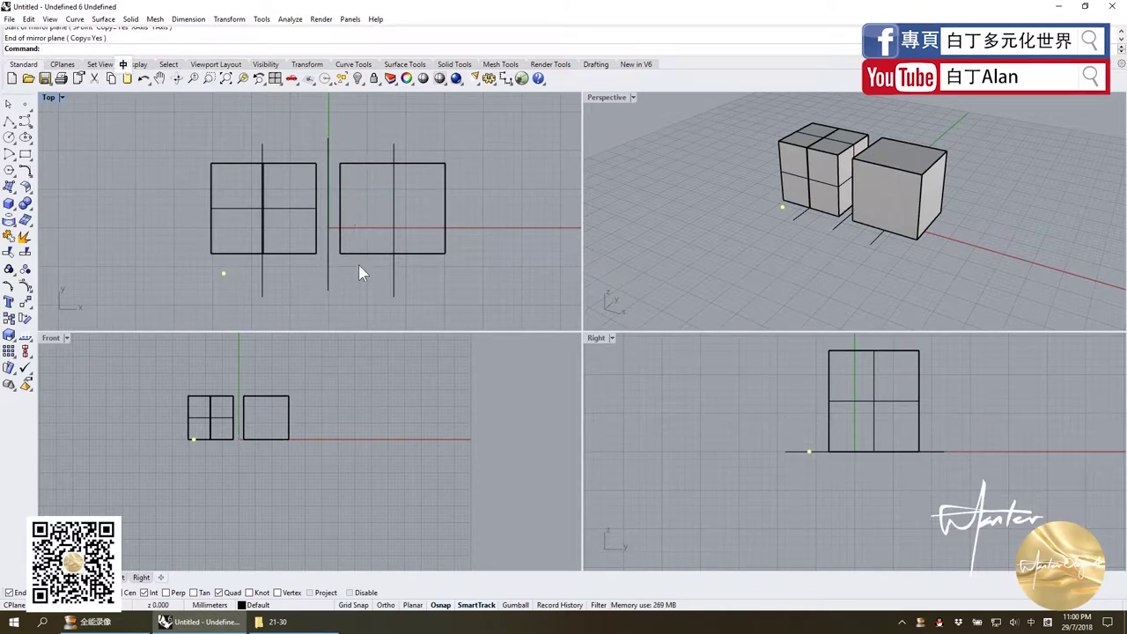
key(Return)
click(341, 295)
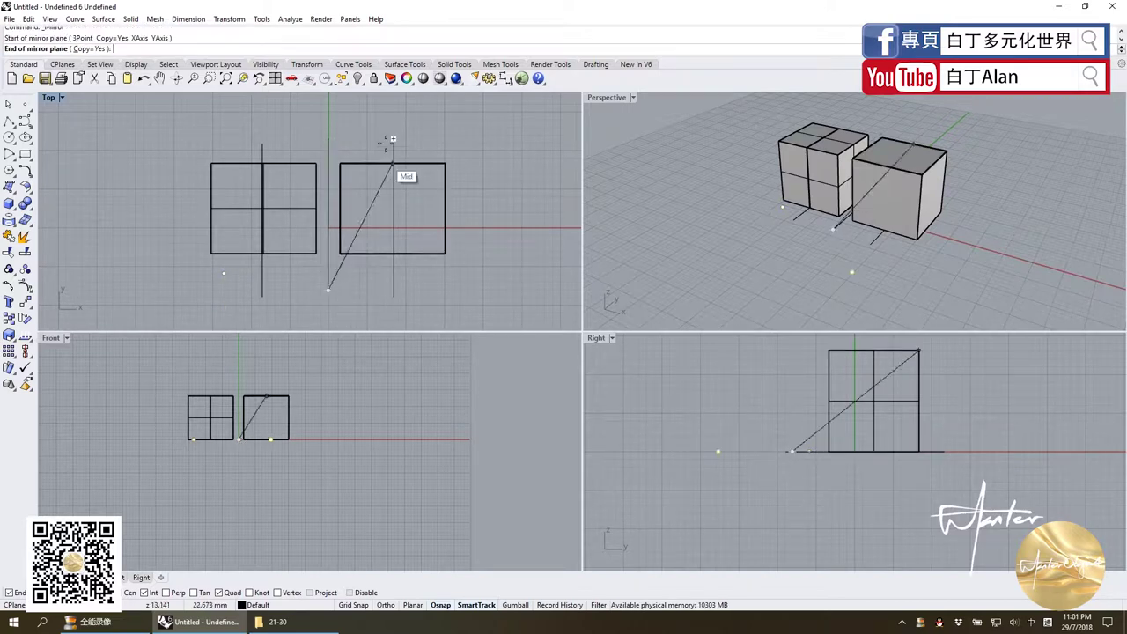
click(384, 136)
- Window-select every cube, line and point and delete them
scroll(334, 157, down, 3)
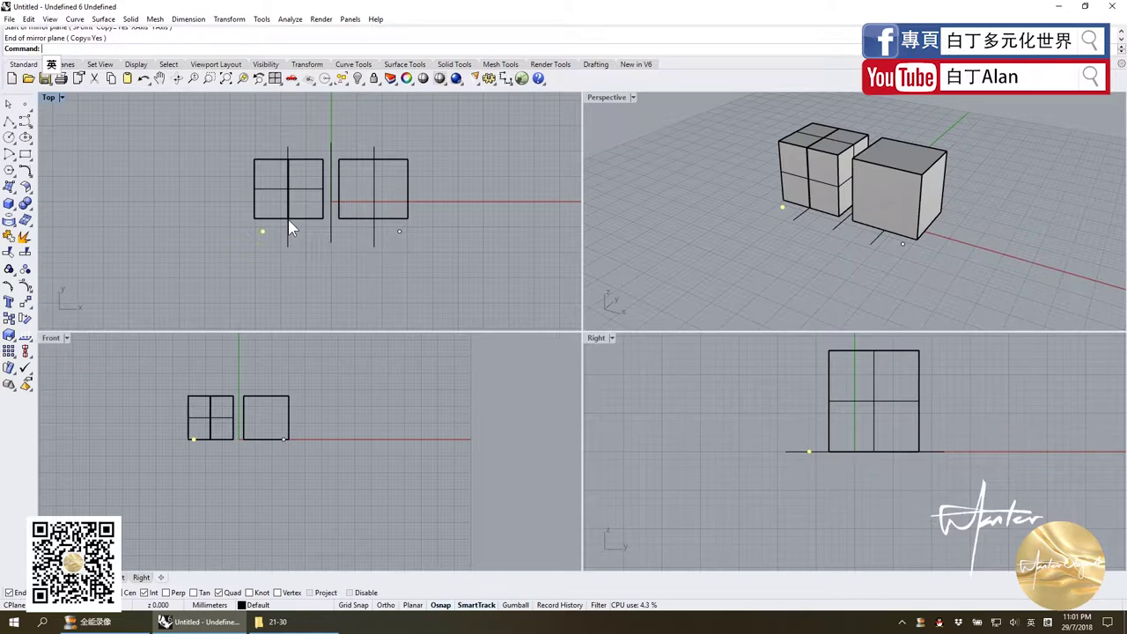
drag(447, 261, 218, 141)
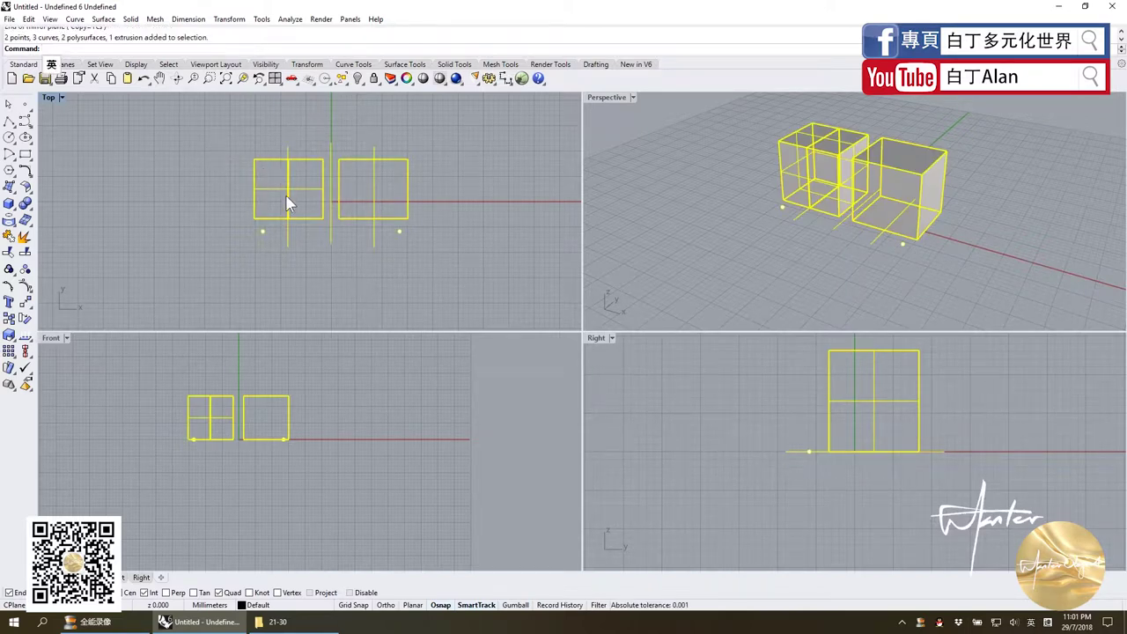
key(Delete)
- Build a large rectangular box from two base corners and a height in Front
click(8, 203)
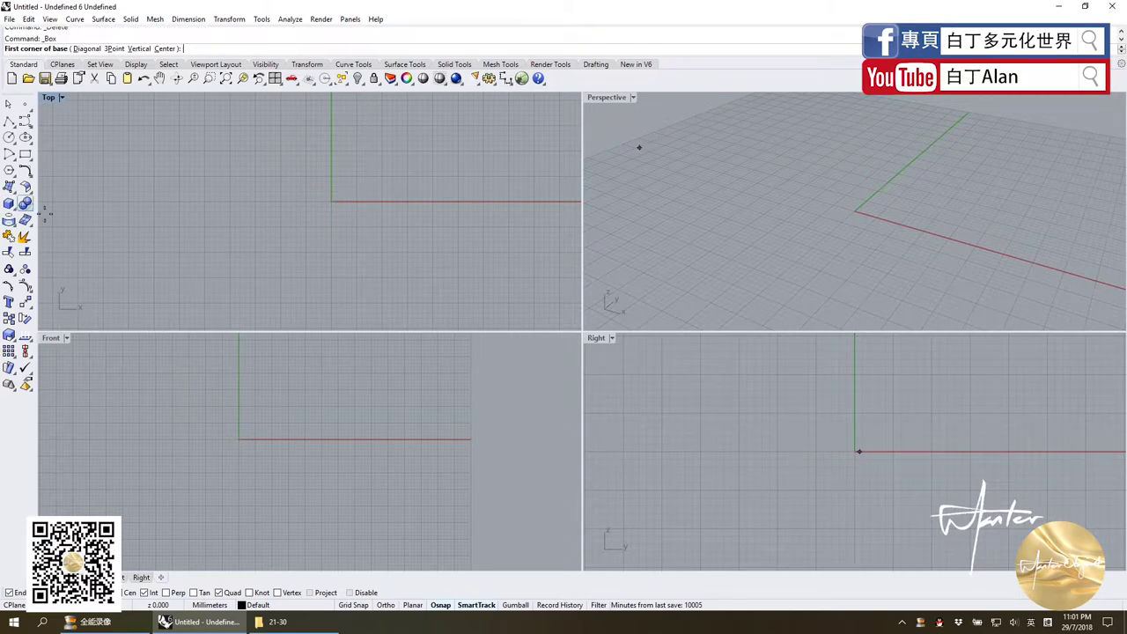
click(289, 215)
click(427, 115)
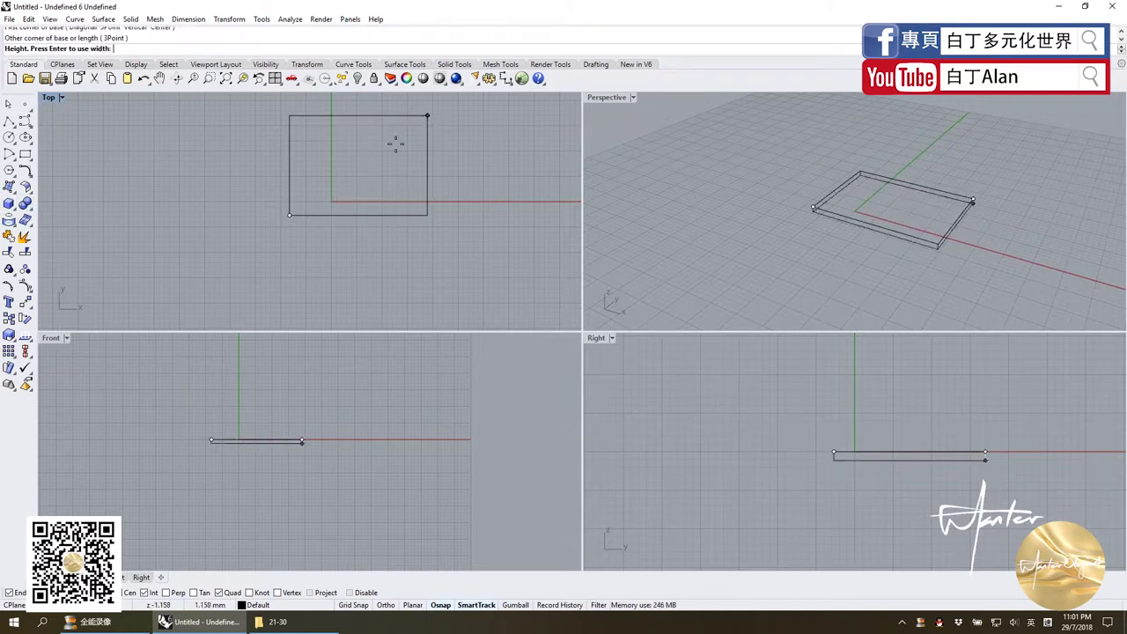
click(304, 406)
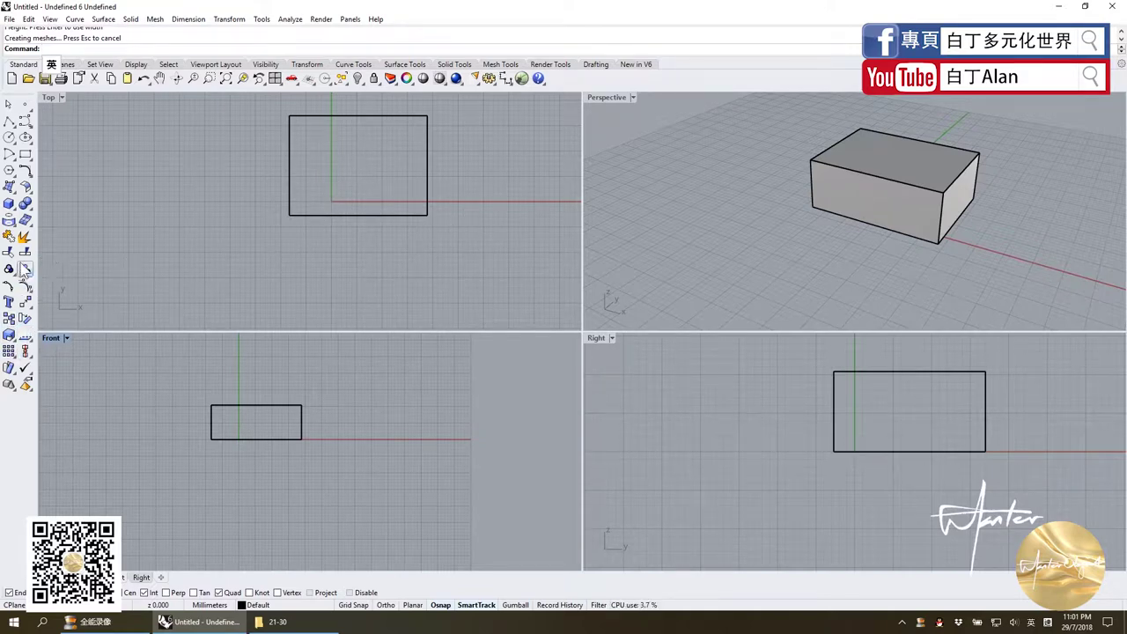
click(11, 222)
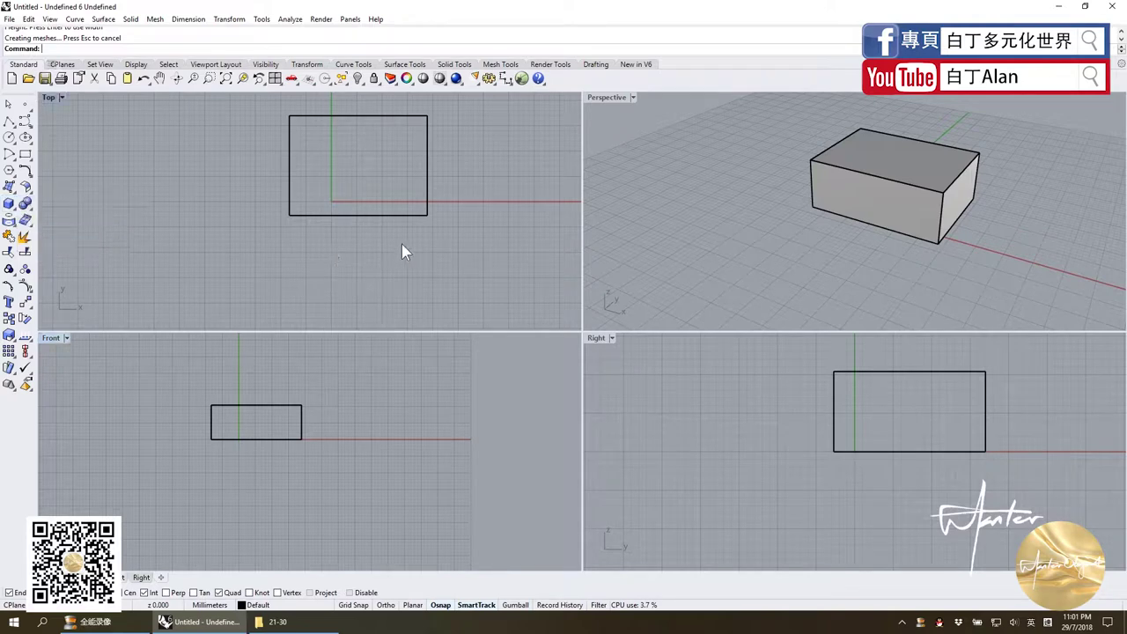
- Build a small cube on a square base inside the large box's footprint near the left
click(9, 203)
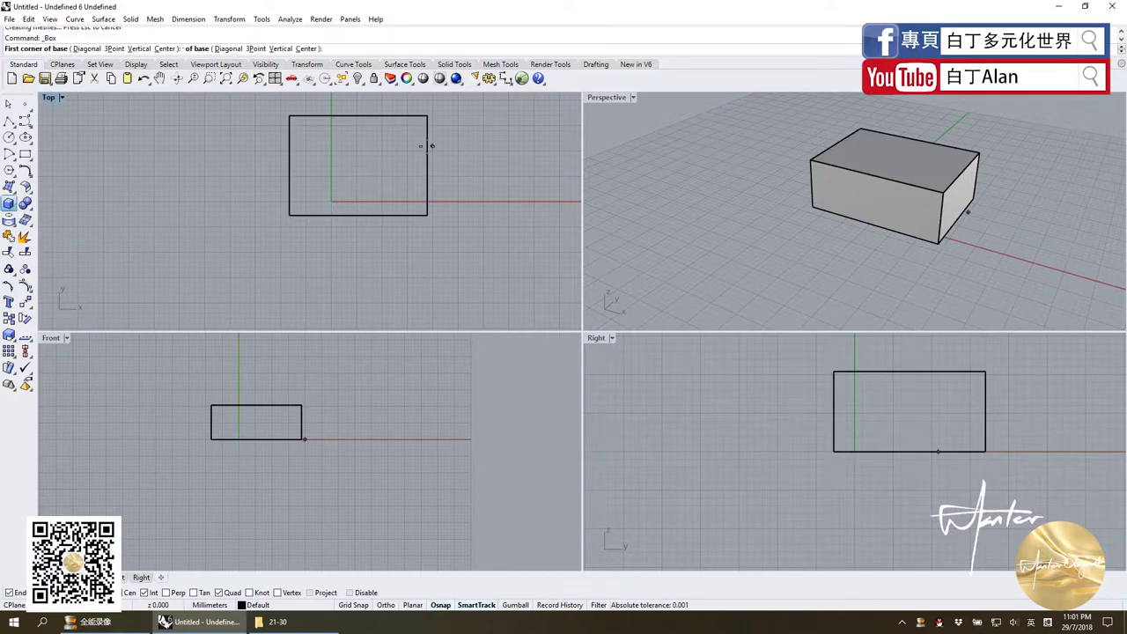
click(317, 145)
click(356, 181)
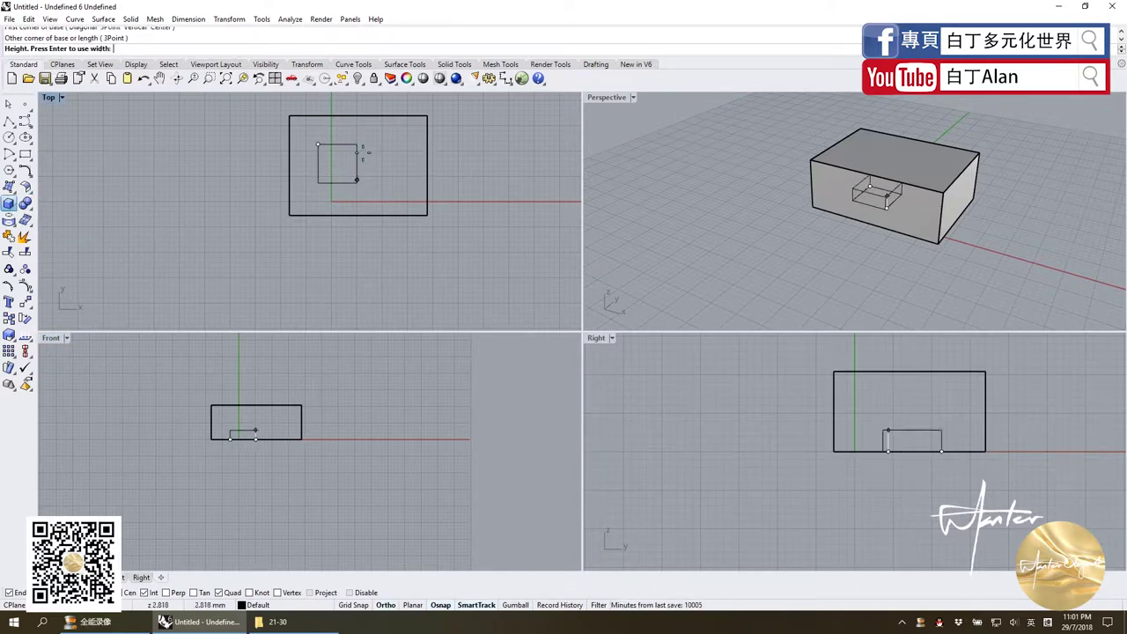
key(Return)
scroll(257, 413, up, 3)
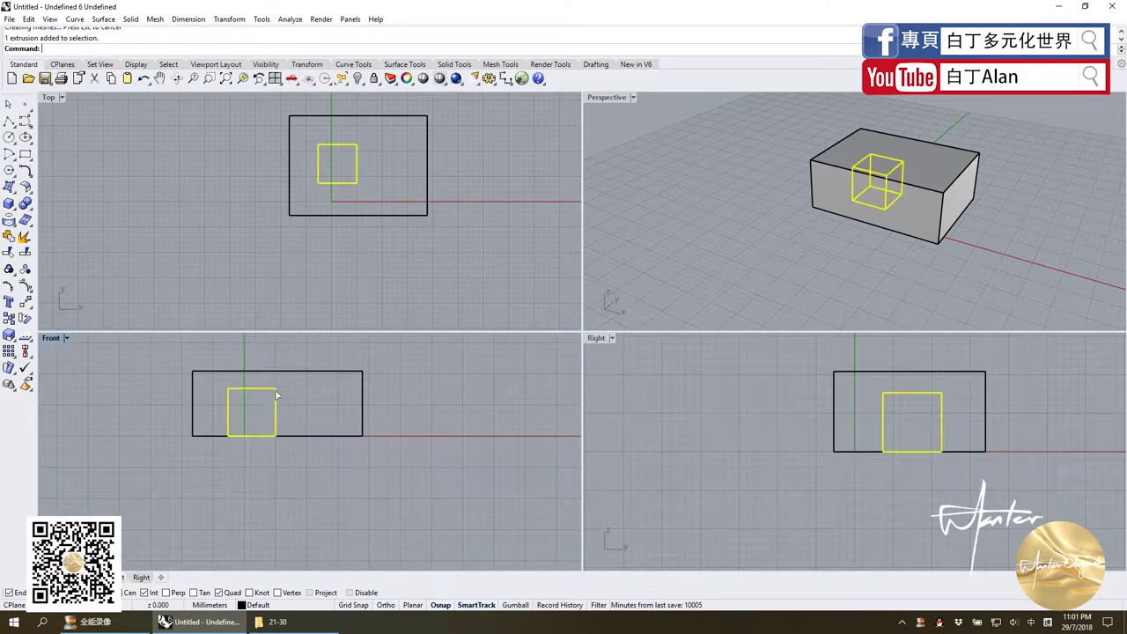
- Raise the small cube onto the large box's top and copy it to the upper right
drag(276, 396, 275, 354)
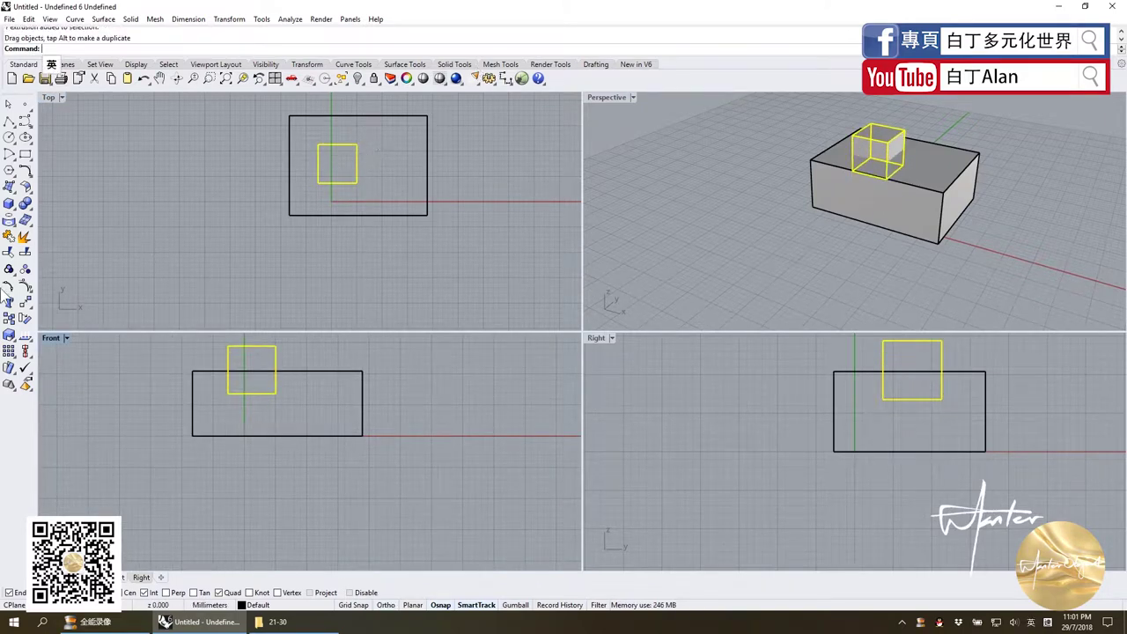
click(9, 319)
click(357, 146)
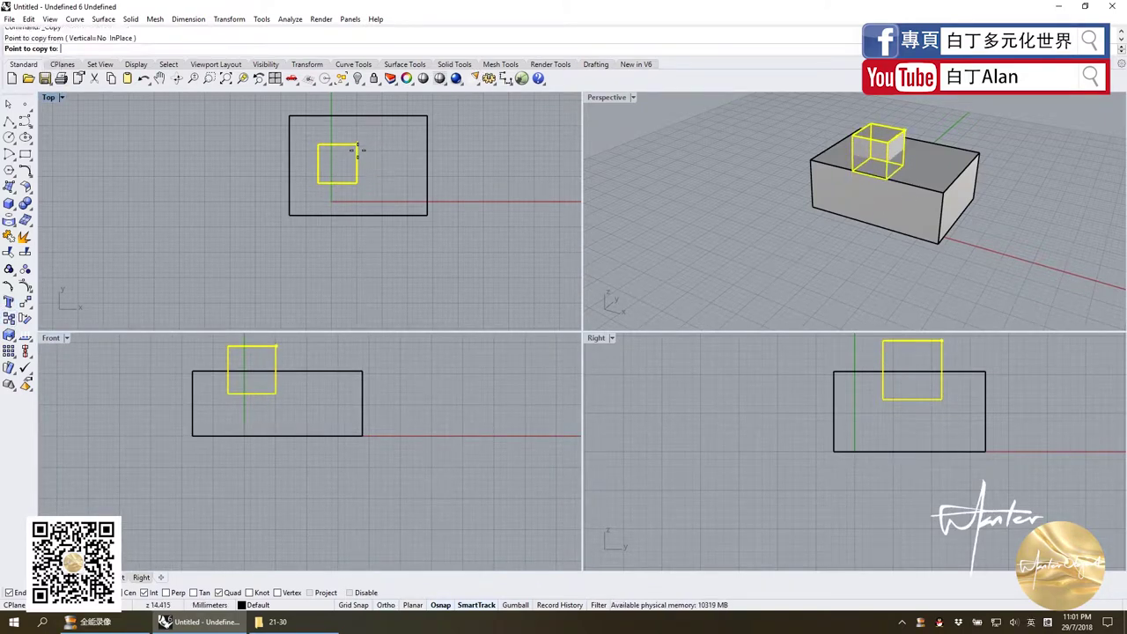
click(425, 108)
key(Return)
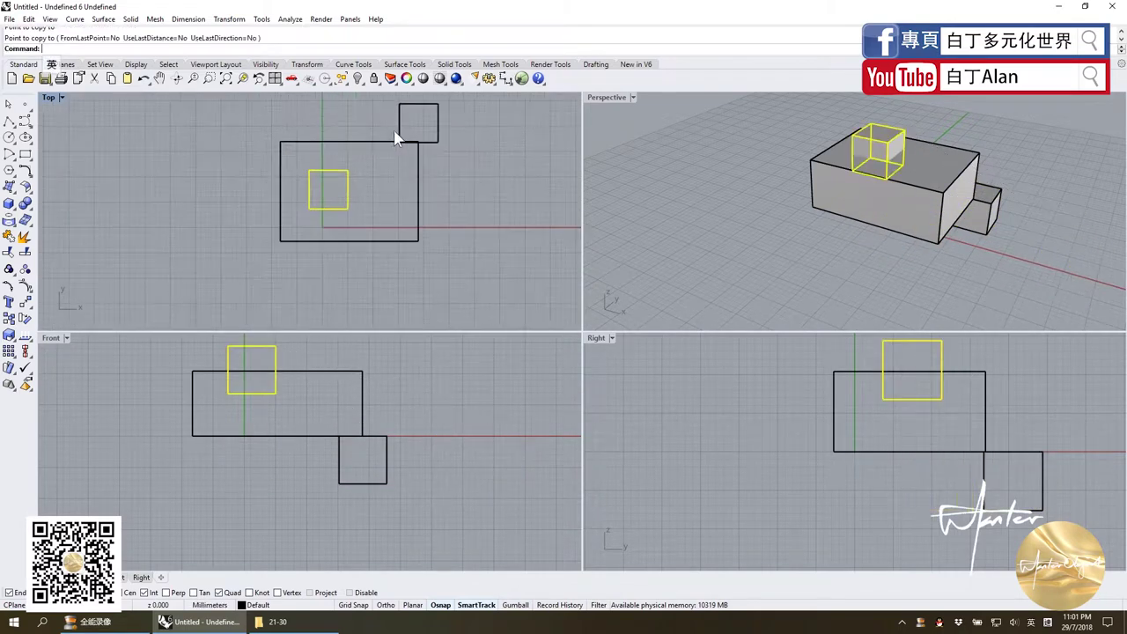
key(Escape)
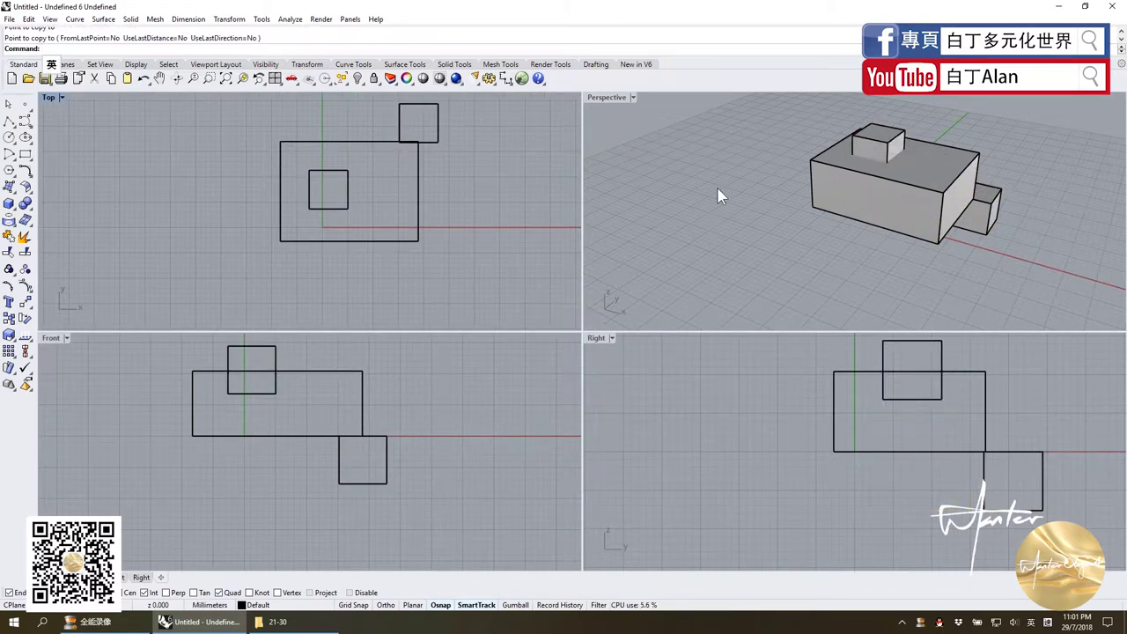
- Orbit the Perspective view and select only the copied cube beside the large box
right_drag(718, 195, 832, 227)
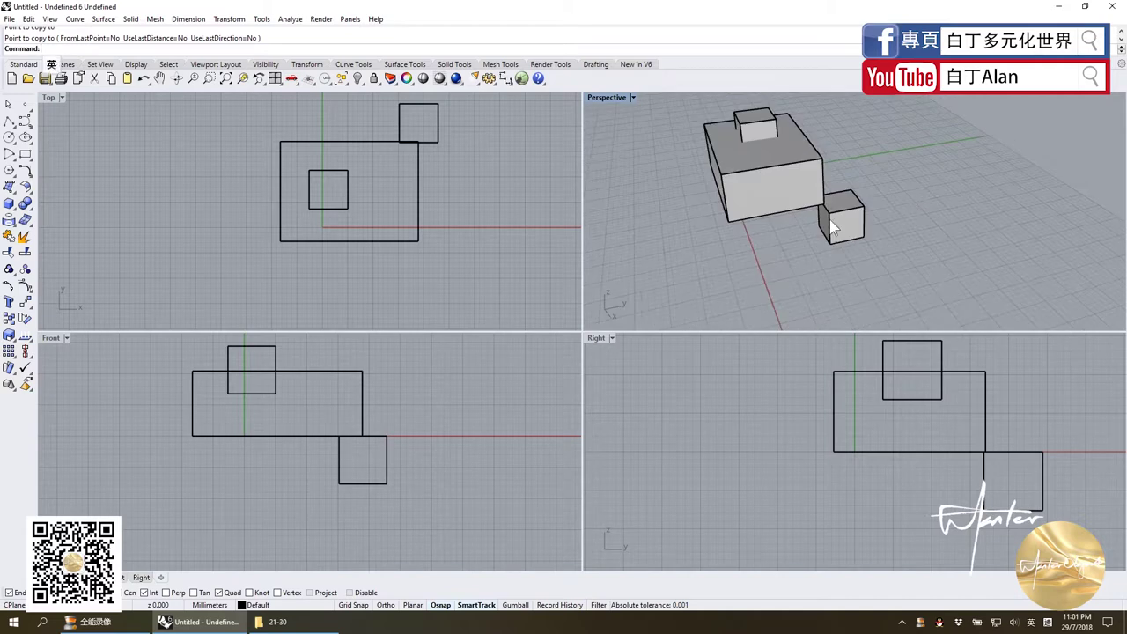
click(836, 224)
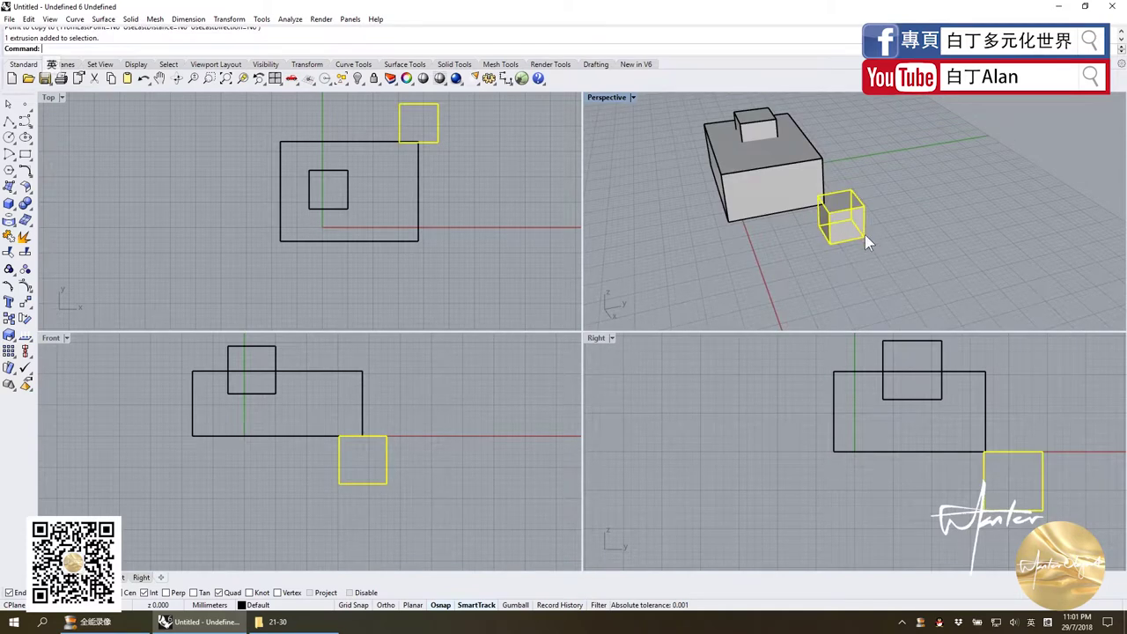
click(938, 399)
scroll(822, 428, down, 3)
scroll(841, 438, up, 2)
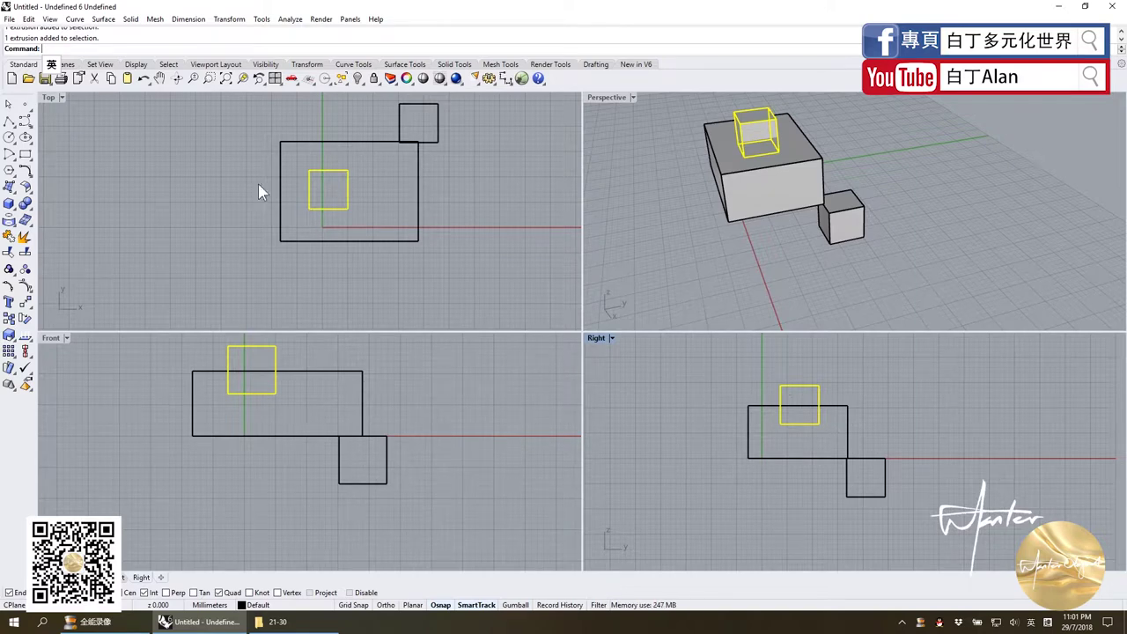
click(692, 408)
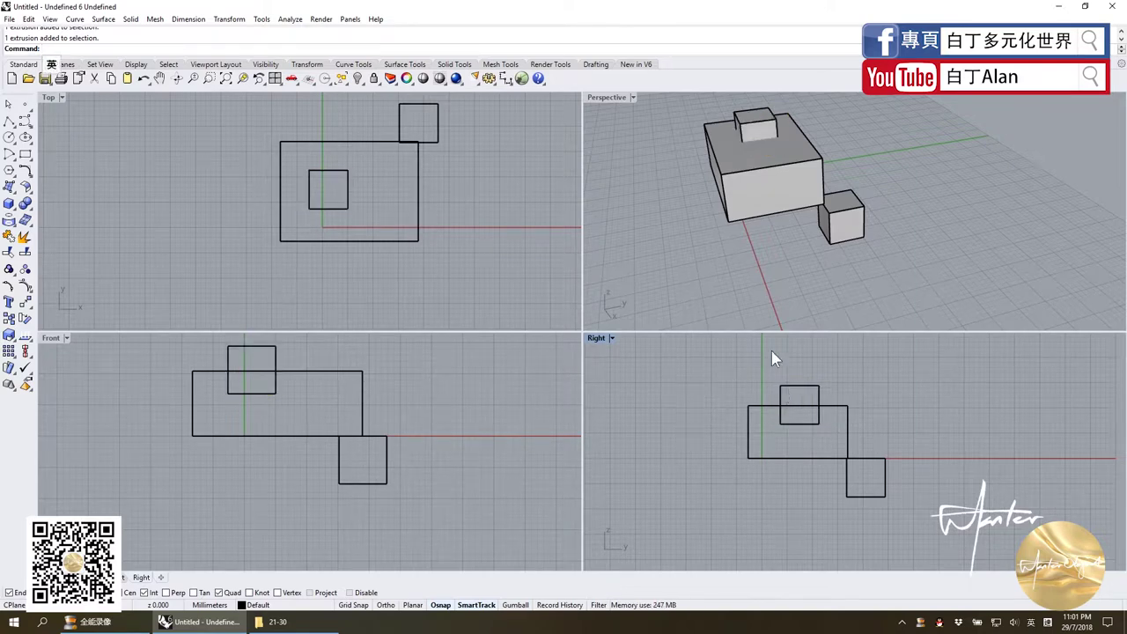
click(882, 468)
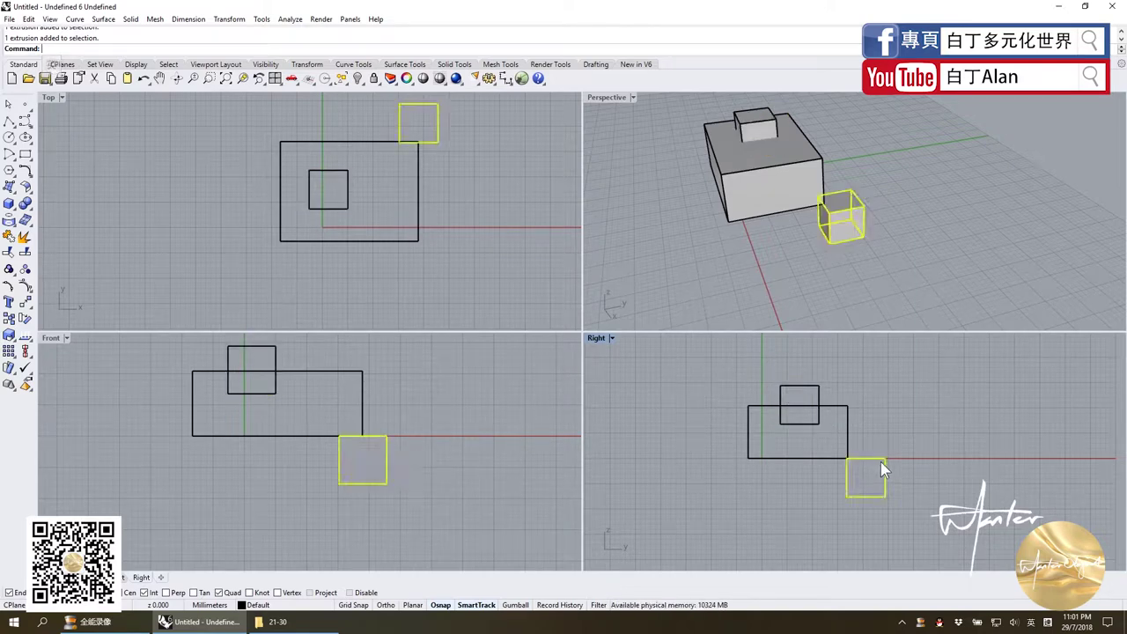
- Move the loose cube onto the large box's top, then drag it back down
click(25, 302)
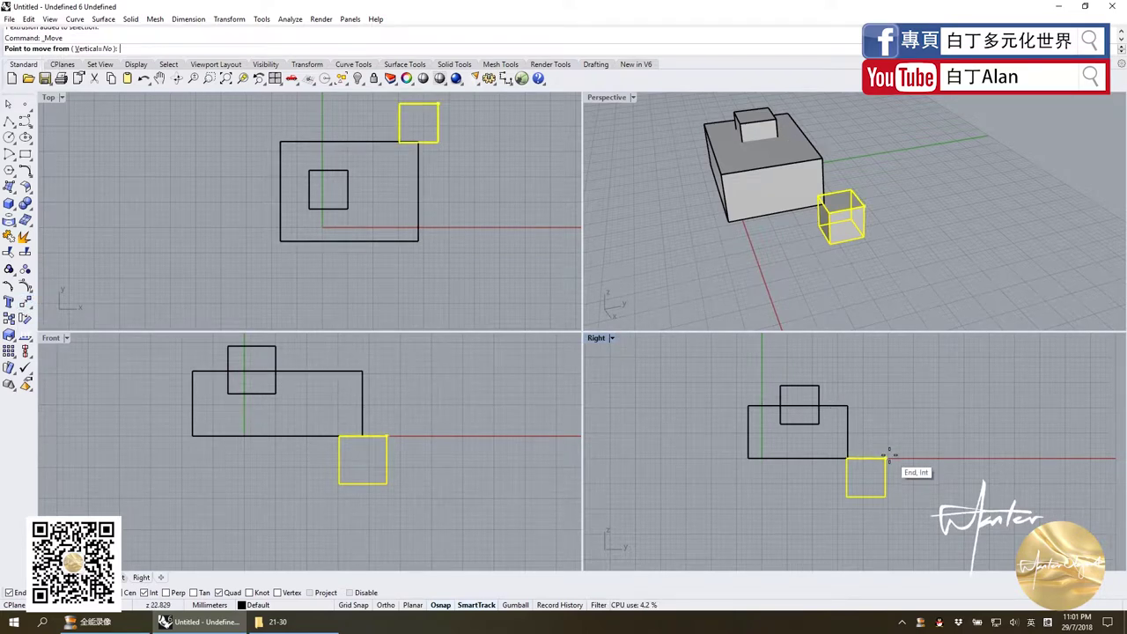
click(884, 457)
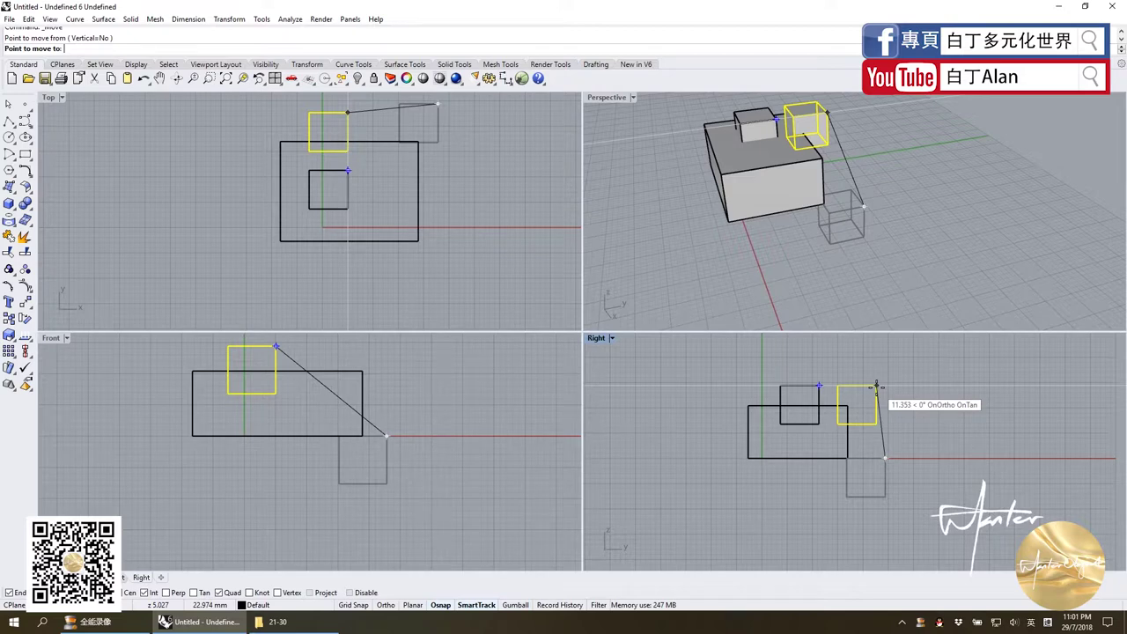
click(876, 385)
drag(875, 413, 903, 490)
- Move the cube up level with the top cube again, then undo that move
key(Return)
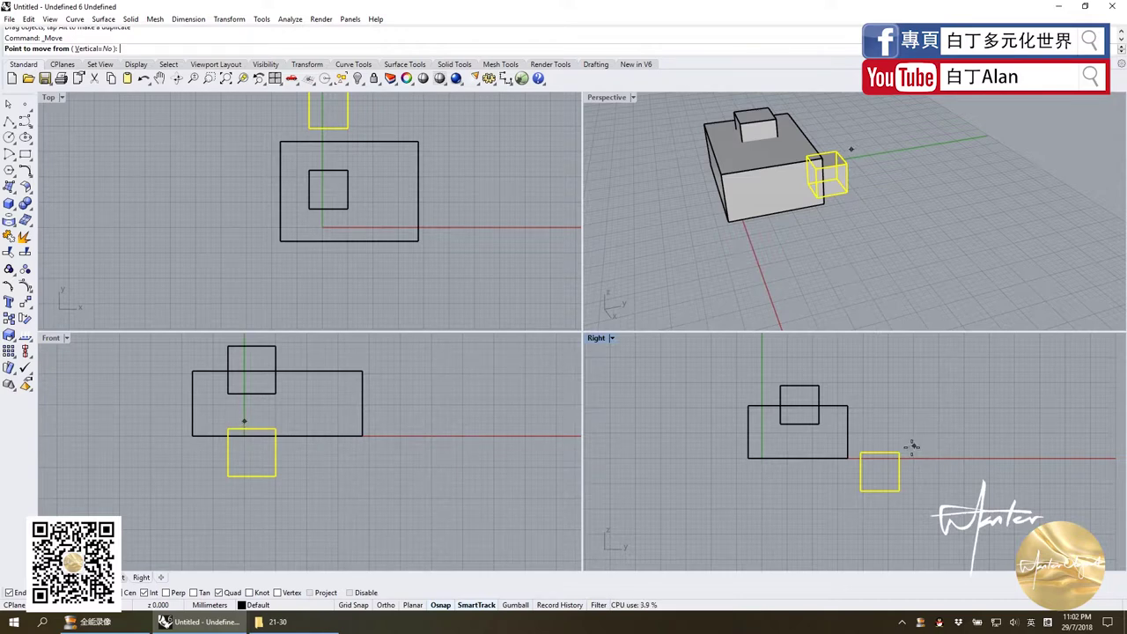
click(898, 452)
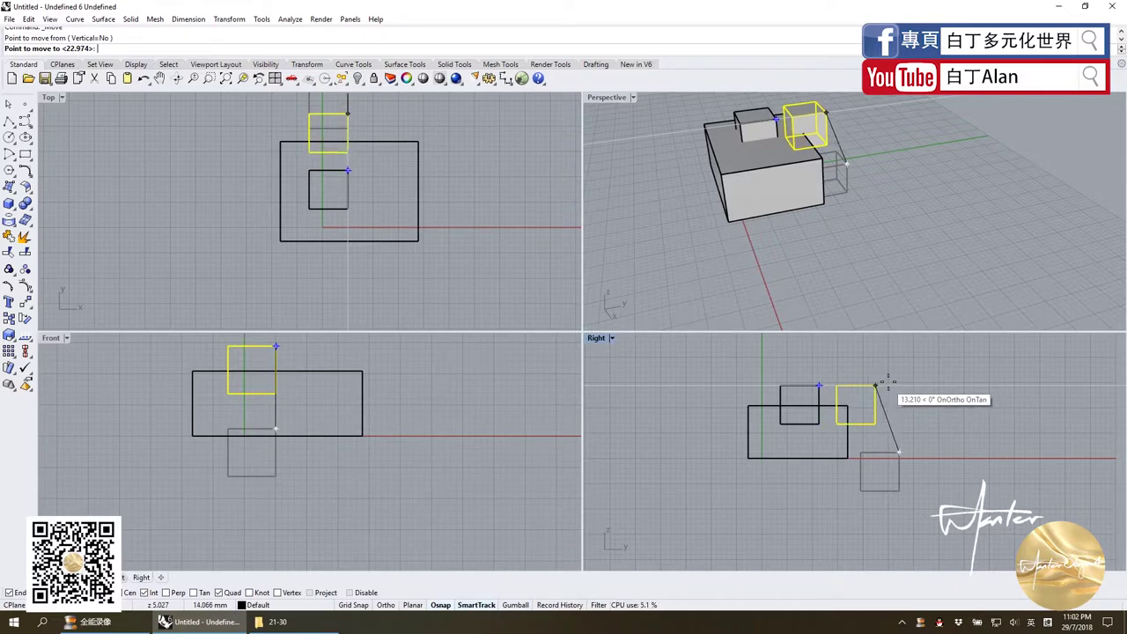
click(887, 385)
key(Escape)
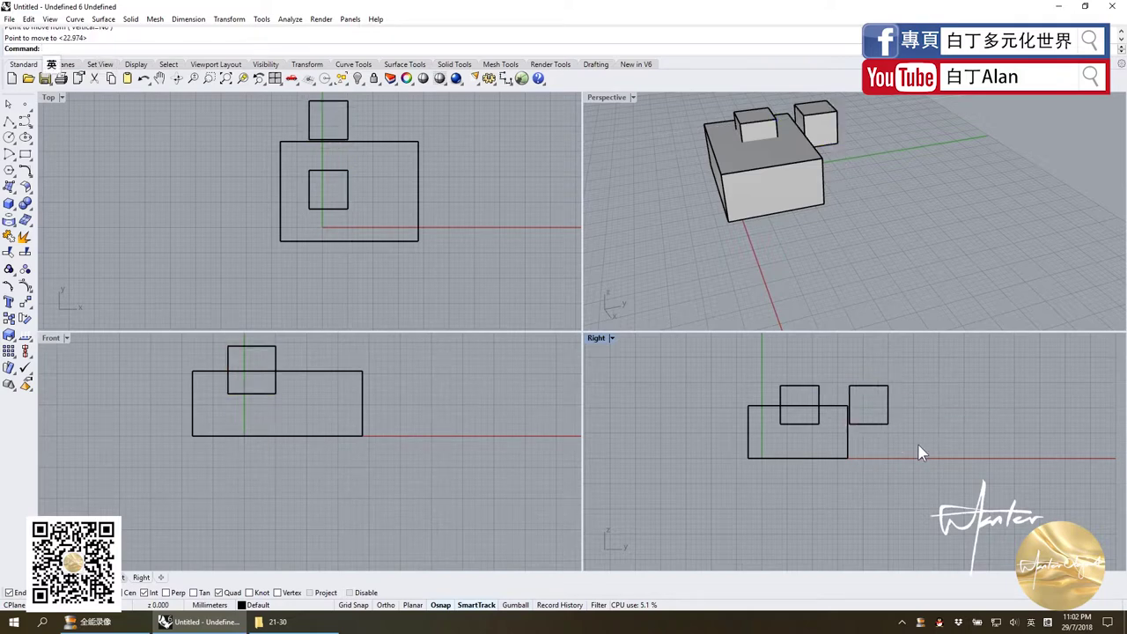
key(ctrl+z)
key(Escape)
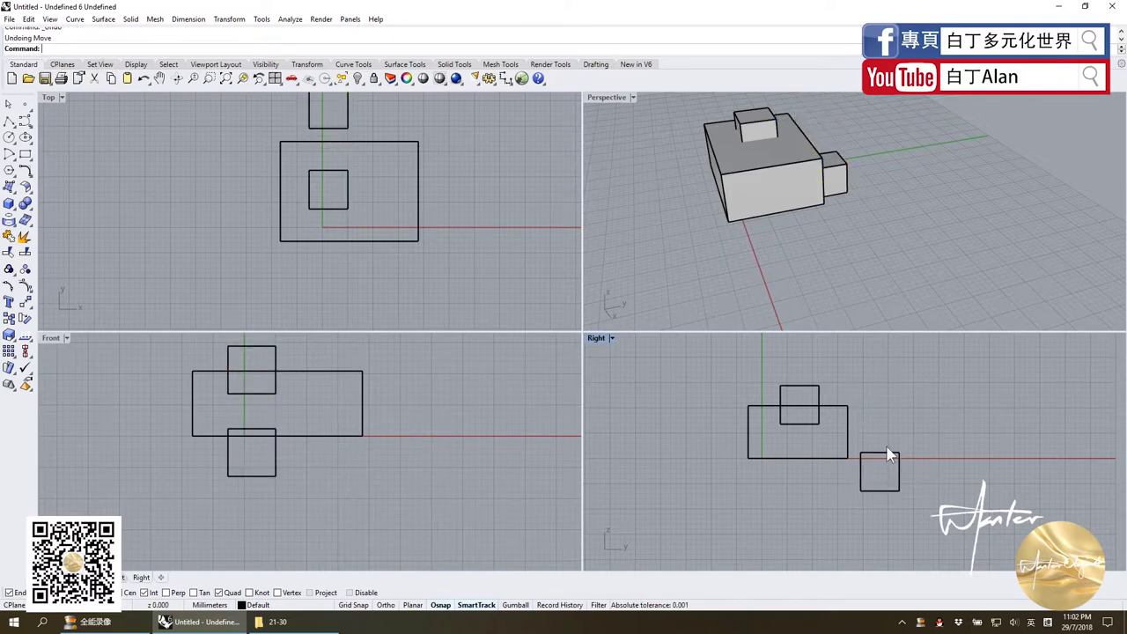
- Select both small cubes and align them by their tops
click(888, 455)
click(796, 401)
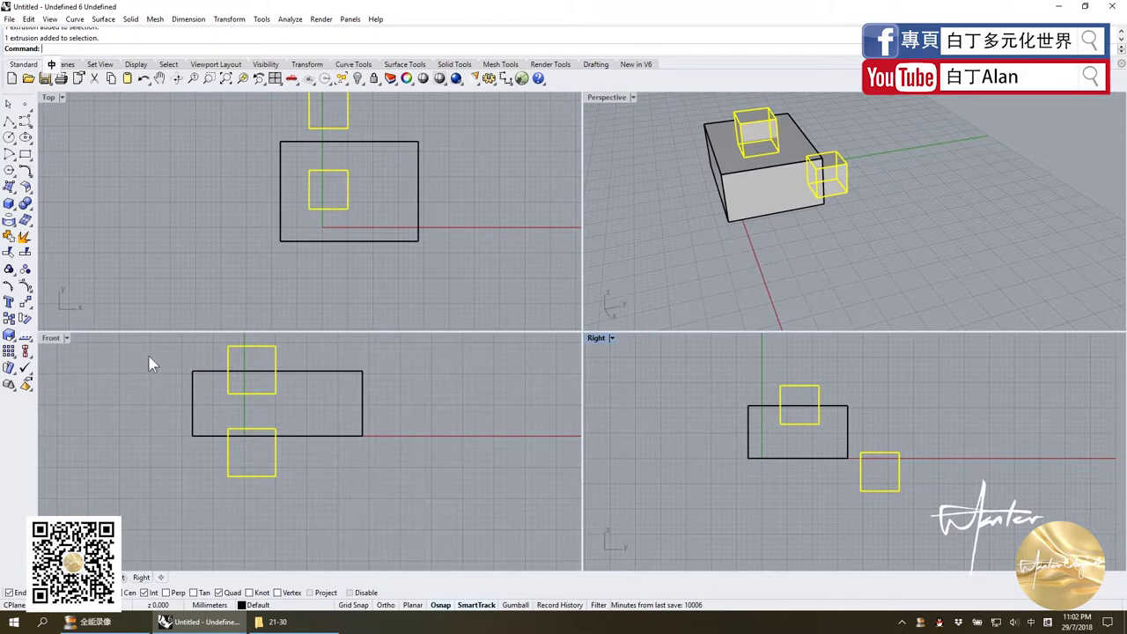
click(24, 350)
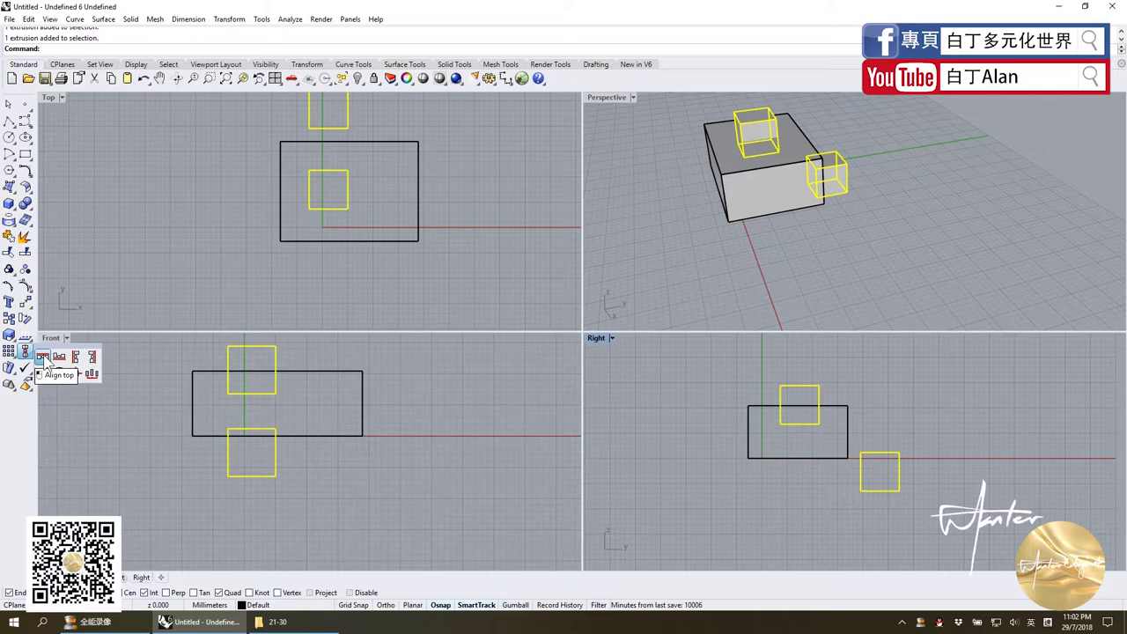
click(46, 361)
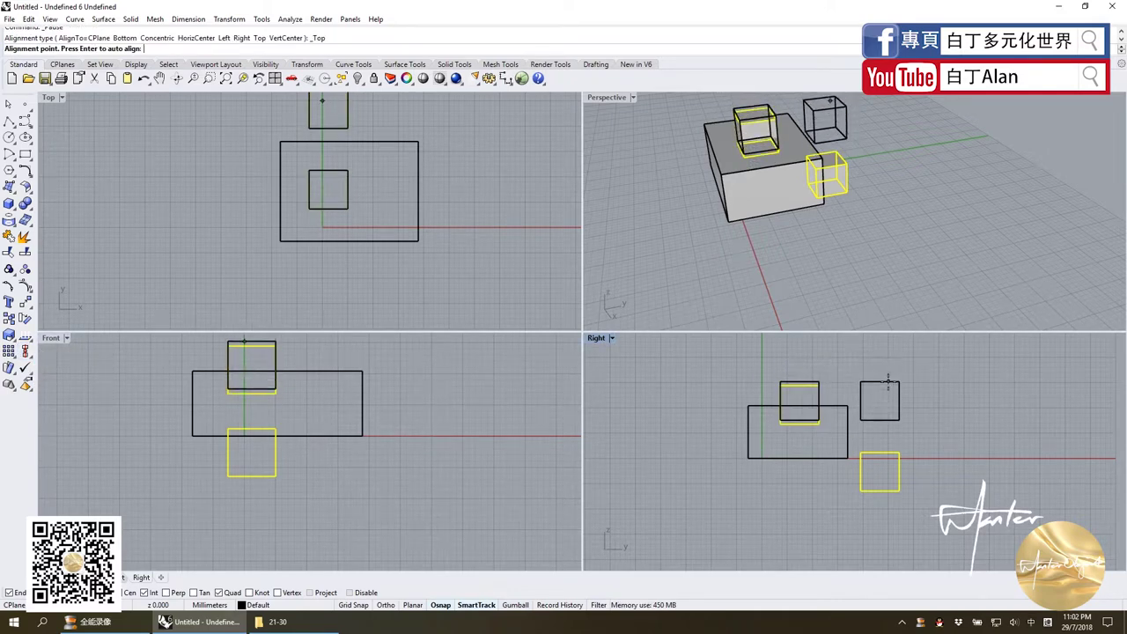
click(888, 374)
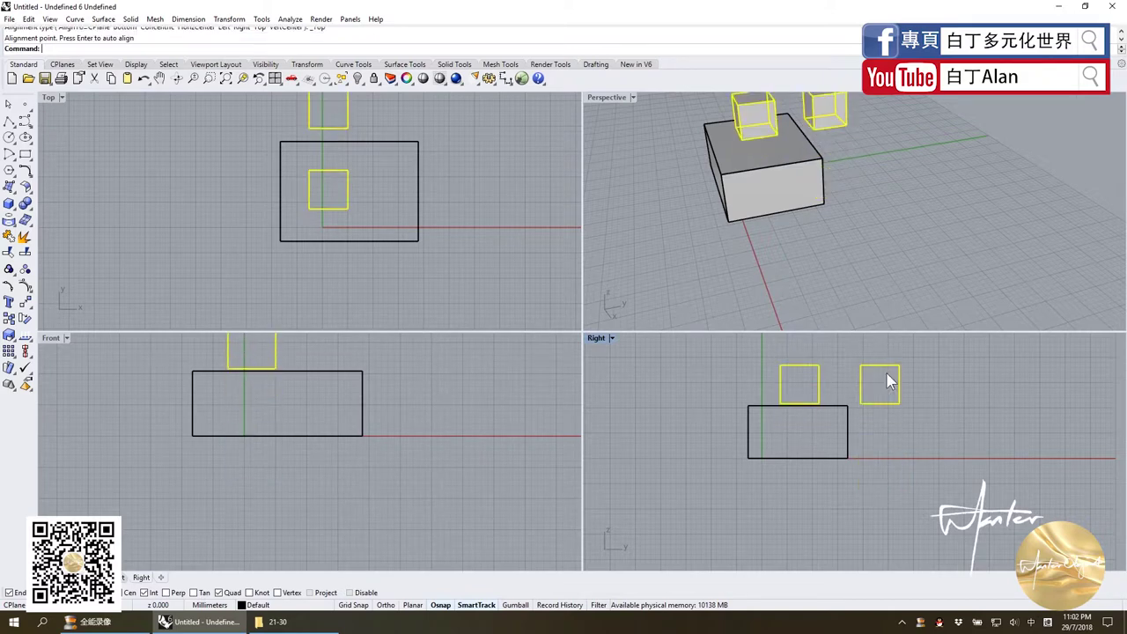
click(739, 513)
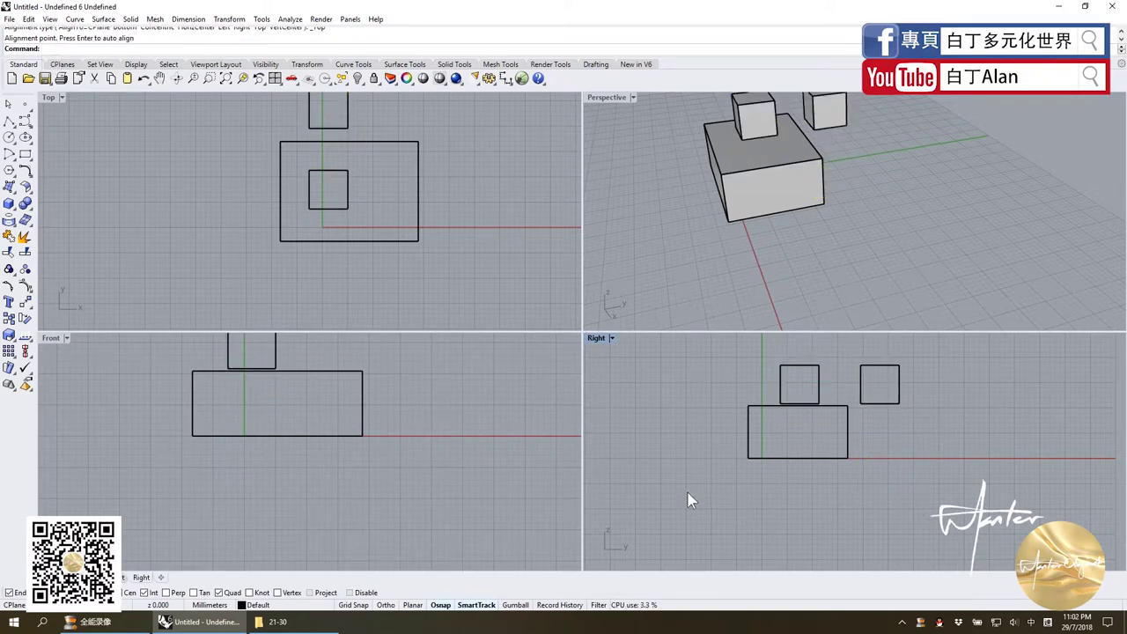
scroll(317, 421, down, 4)
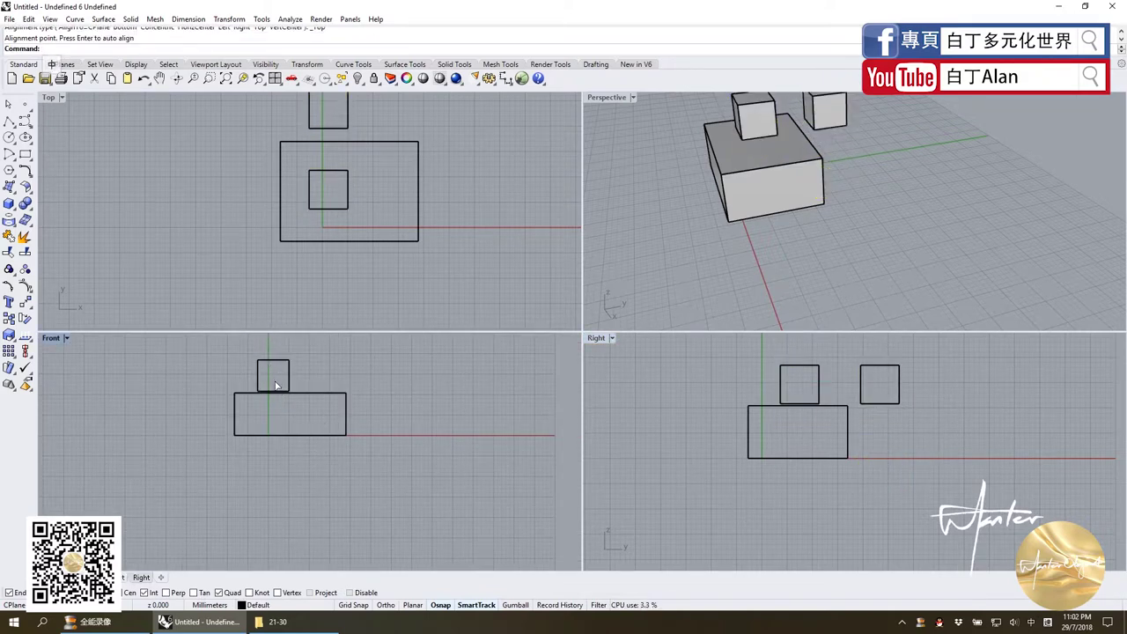
- Undo the alignment and drag the loose cube just past the large box's right end
key(ctrl+z)
click(382, 457)
drag(285, 450, 369, 449)
- Align the loose cube's top with the upper cube, then drag it onto the large box beside that cube
key(Escape)
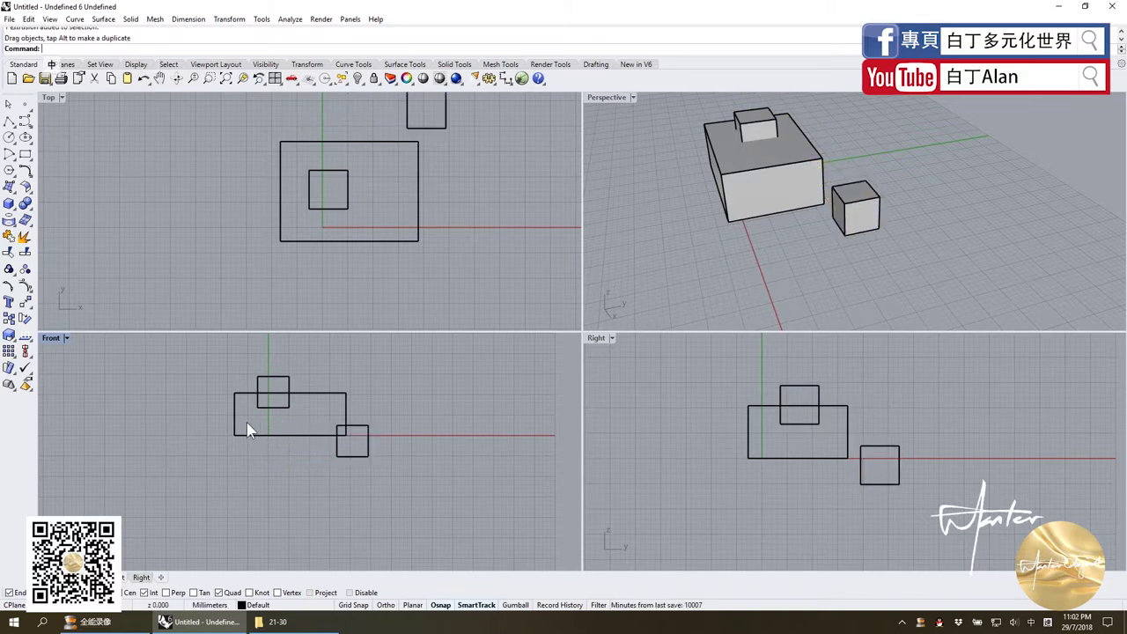
click(362, 453)
shift+click(286, 417)
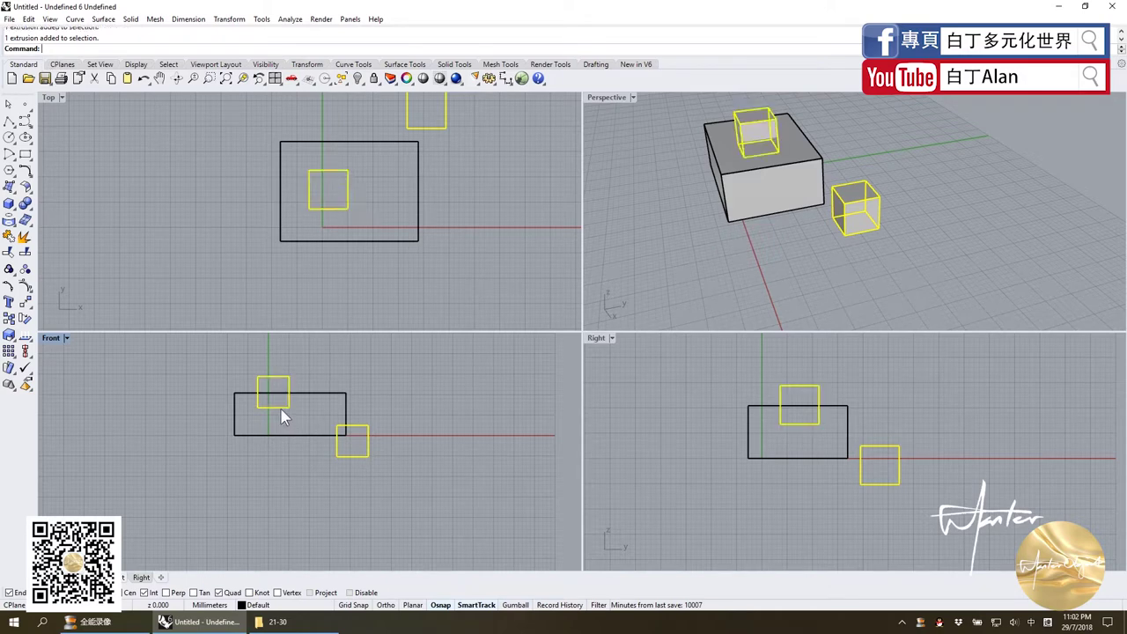
click(27, 350)
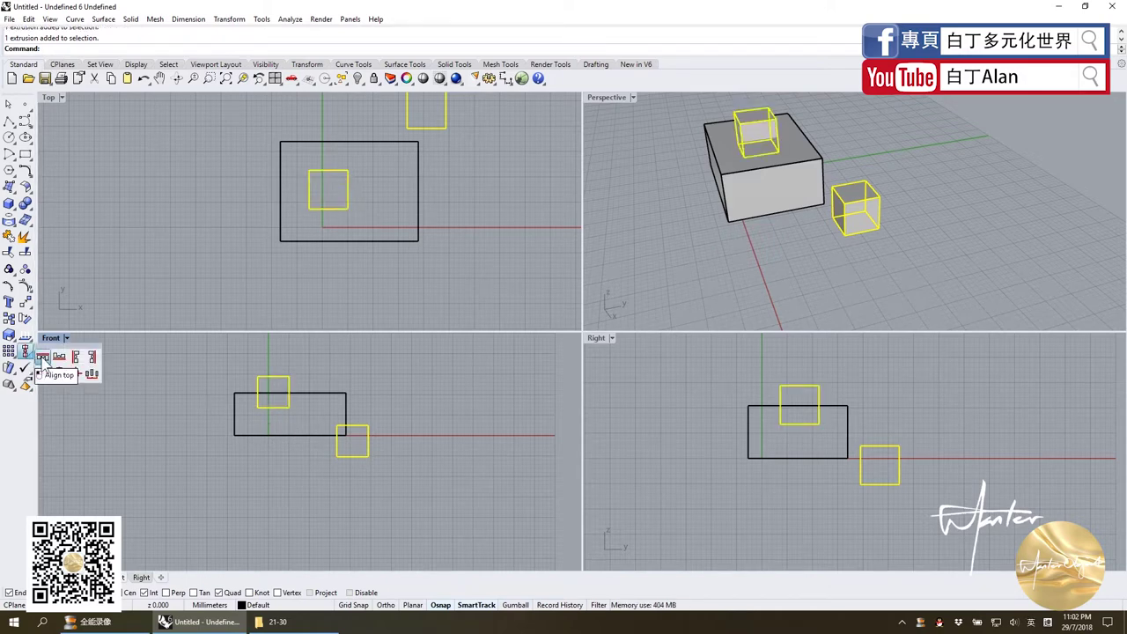
click(54, 357)
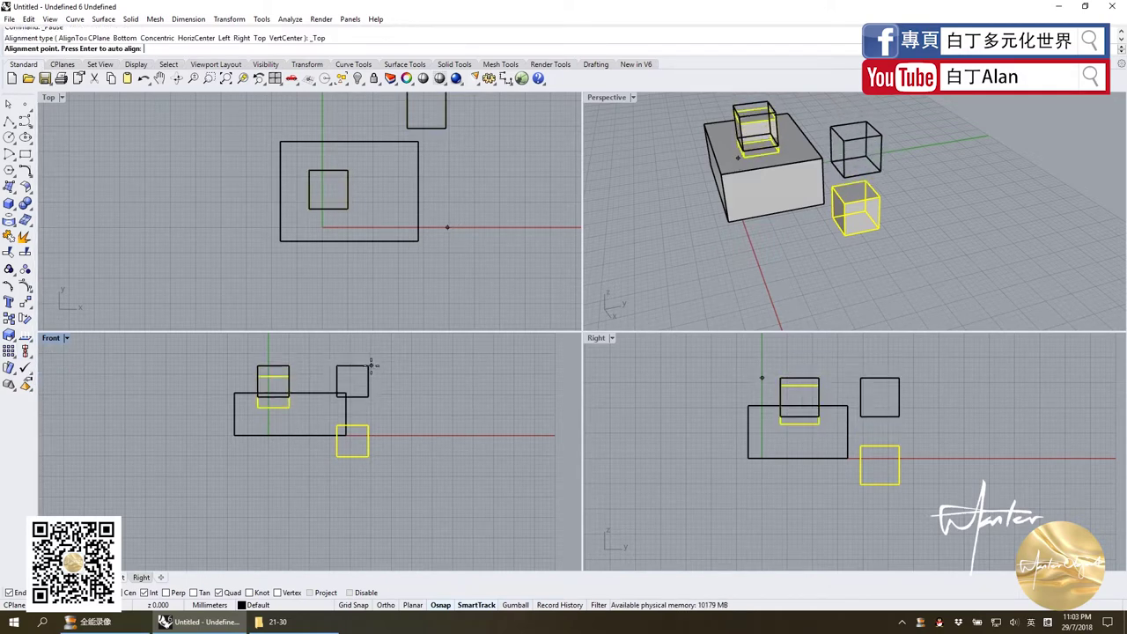
key(Return)
click(140, 381)
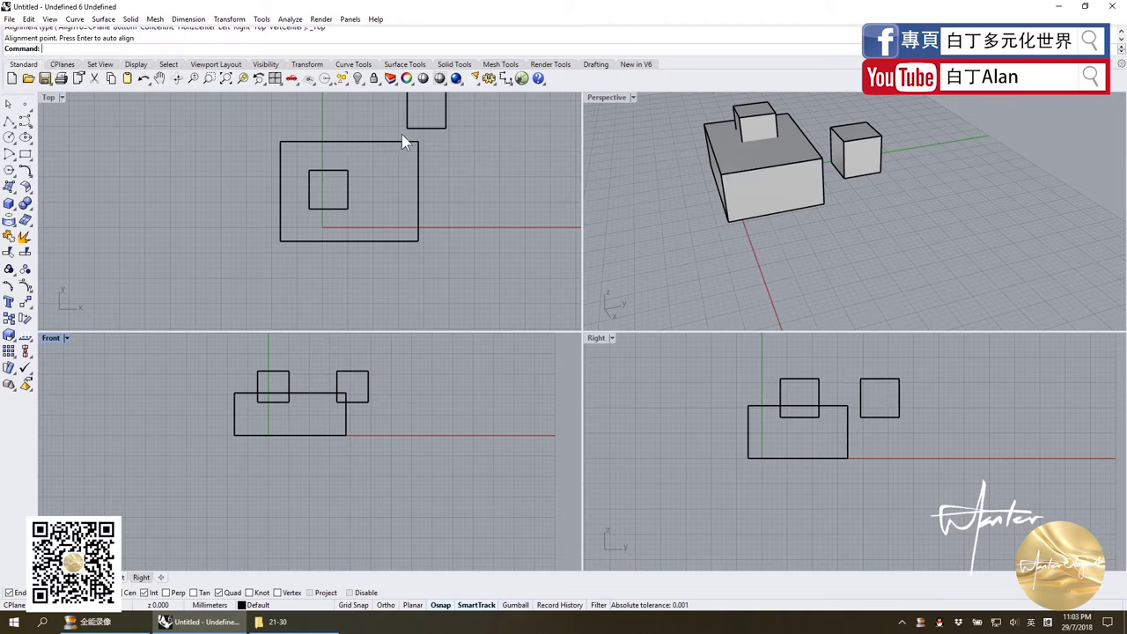
drag(424, 126, 381, 197)
- Window-select both small cubes in the Top viewport and bottom-align them
click(388, 212)
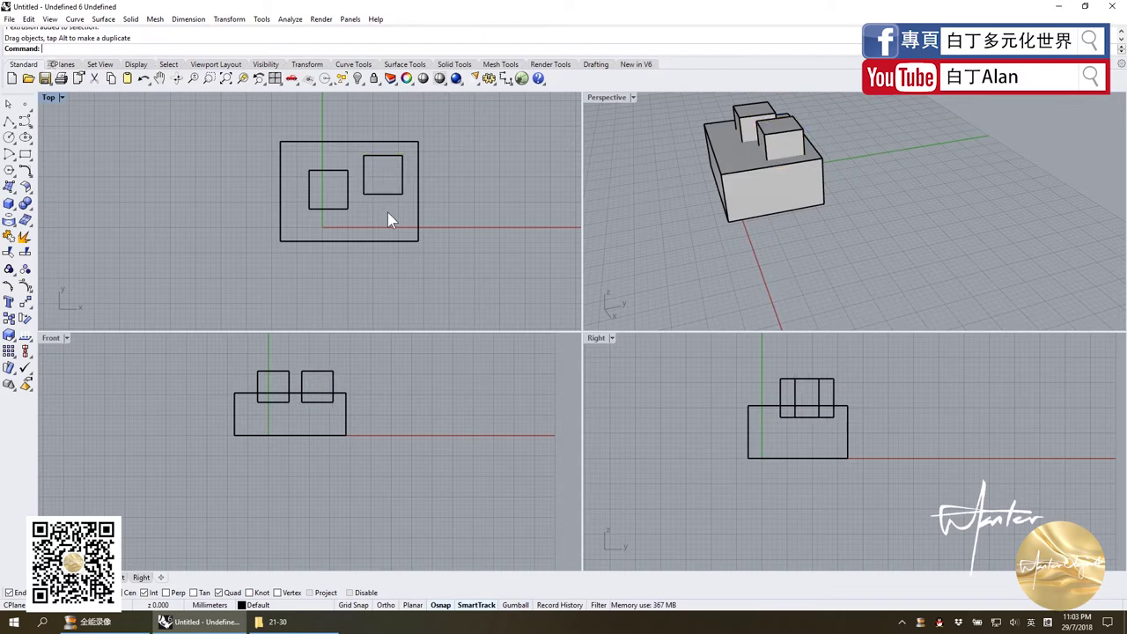
drag(410, 150, 316, 216)
click(32, 352)
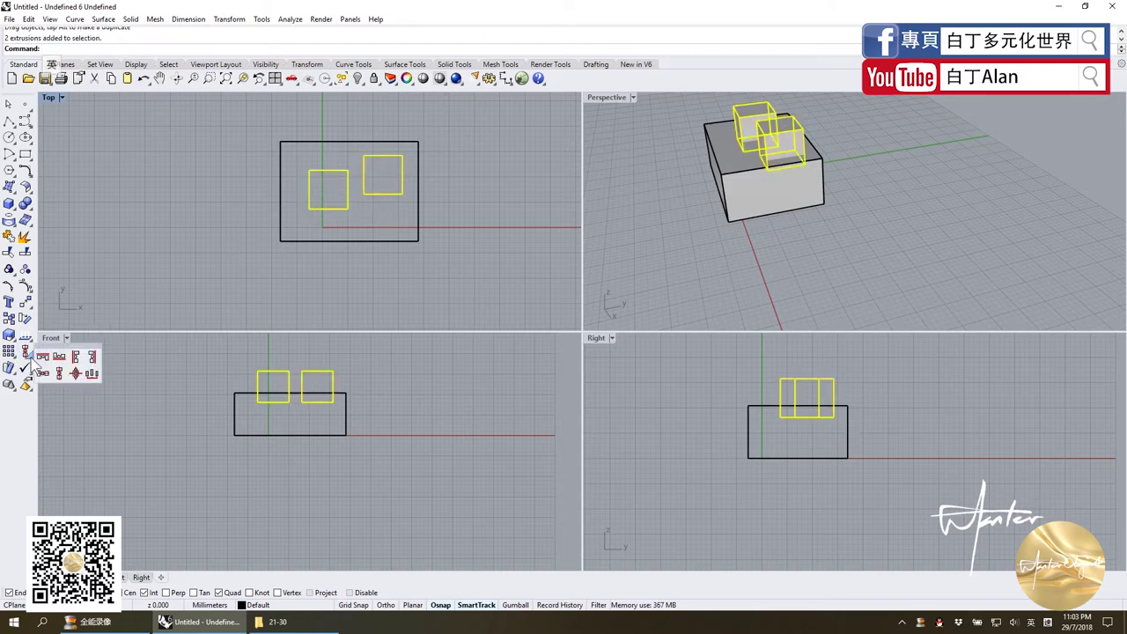
click(66, 366)
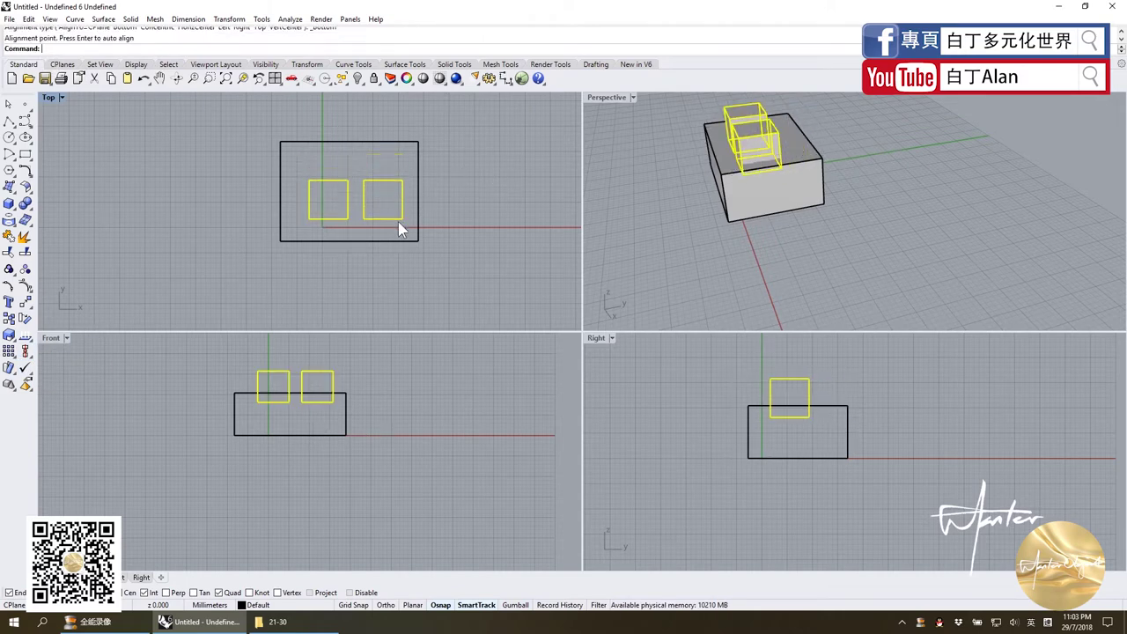
click(402, 222)
- Orbit and zoom the Perspective view to check both cubes sitting side by side
mouse_move(636, 188)
right_down()
mouse_move(863, 211)
mouse_move(820, 169)
right_up()
scroll(848, 164, down, 3)
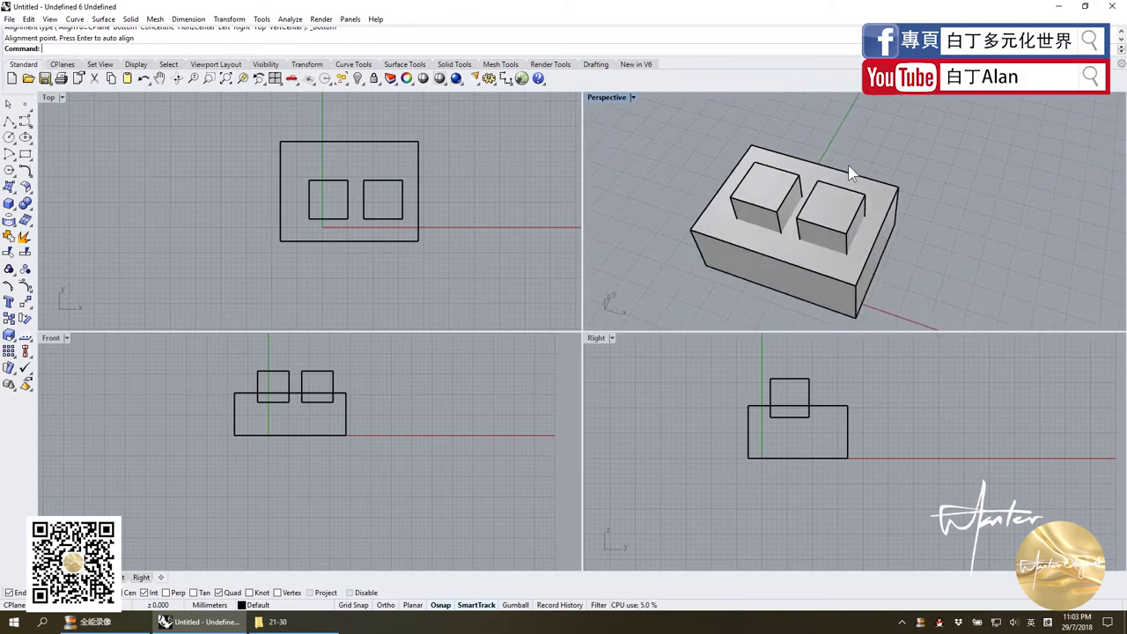
scroll(847, 165, up, 3)
scroll(823, 225, down, 3)
click(824, 225)
right_drag(824, 224, 809, 217)
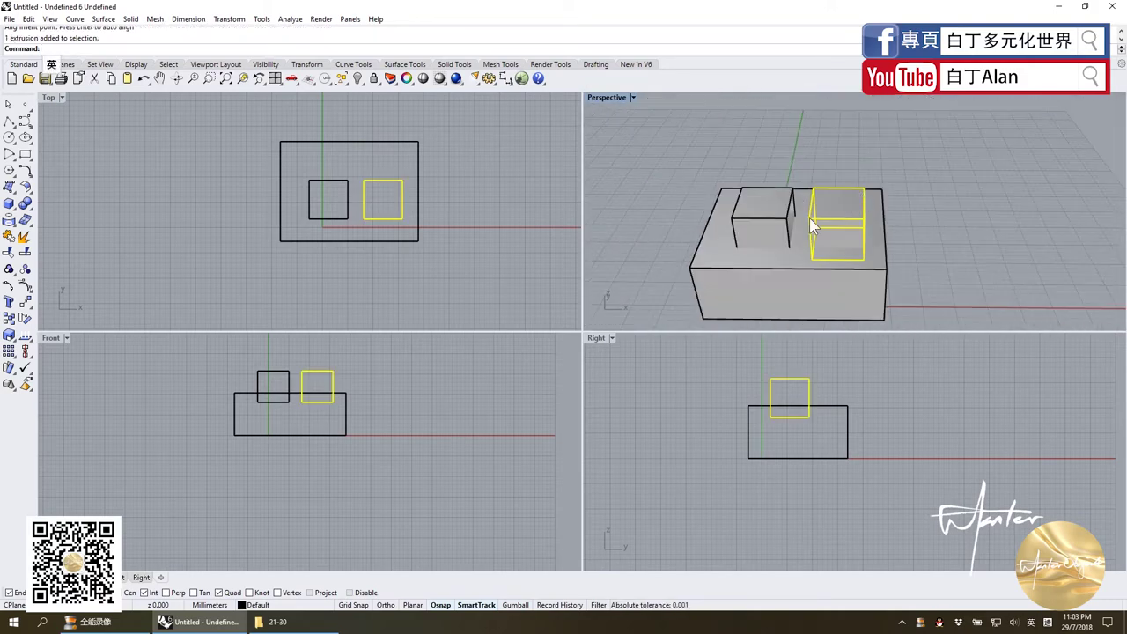
click(926, 167)
scroll(926, 167, down, 3)
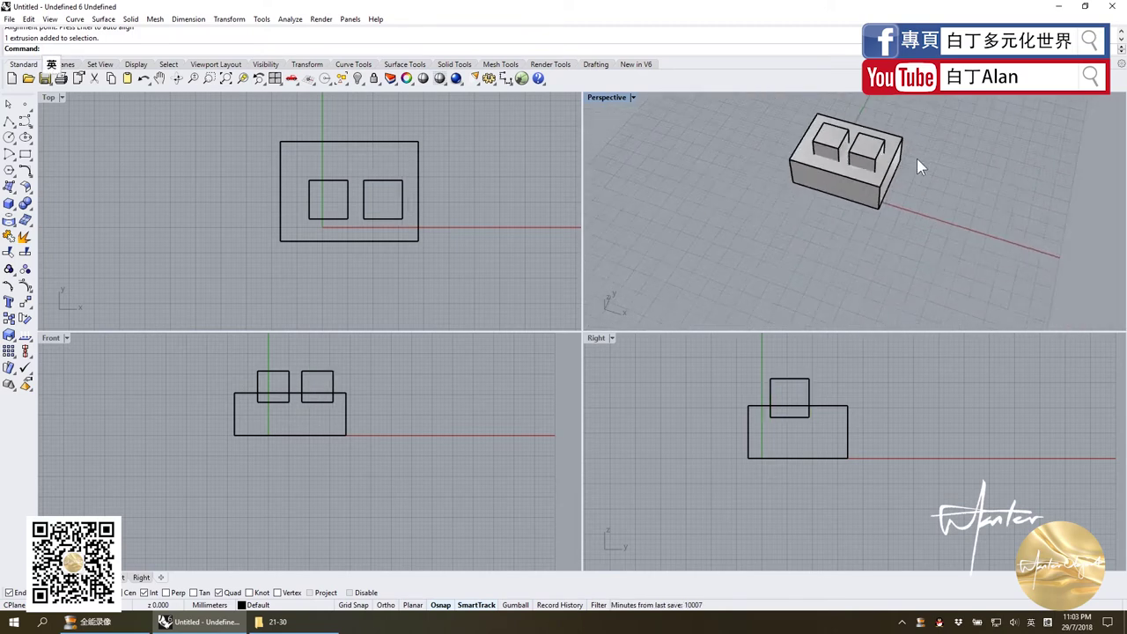
mouse_move(916, 159)
right_down()
mouse_move(900, 141)
mouse_move(908, 151)
right_up()
scroll(900, 141, up, 3)
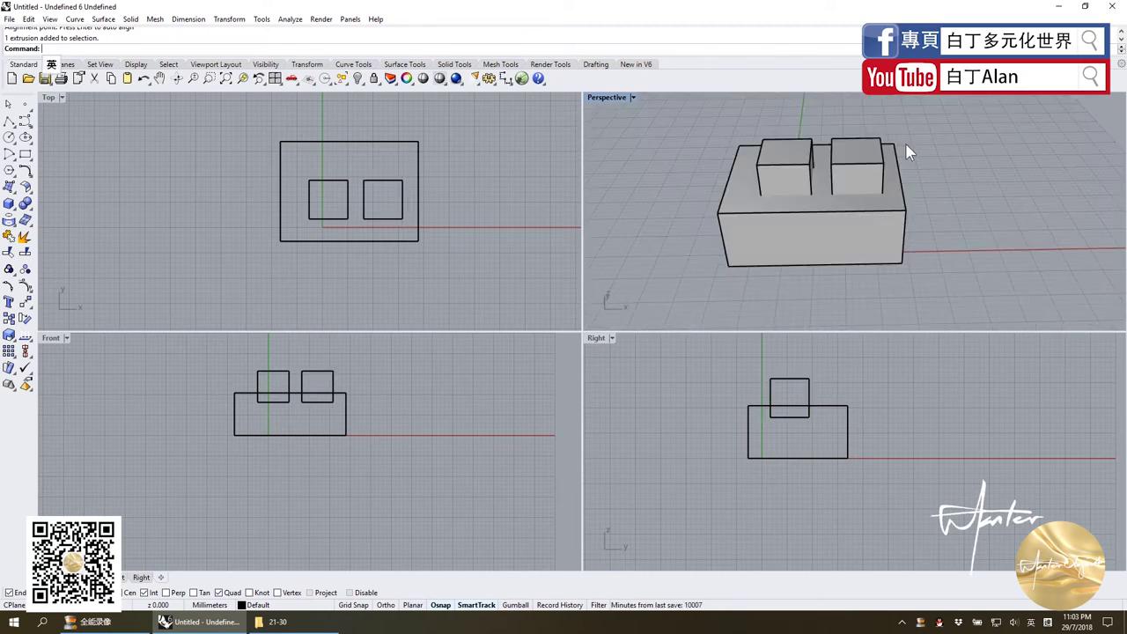